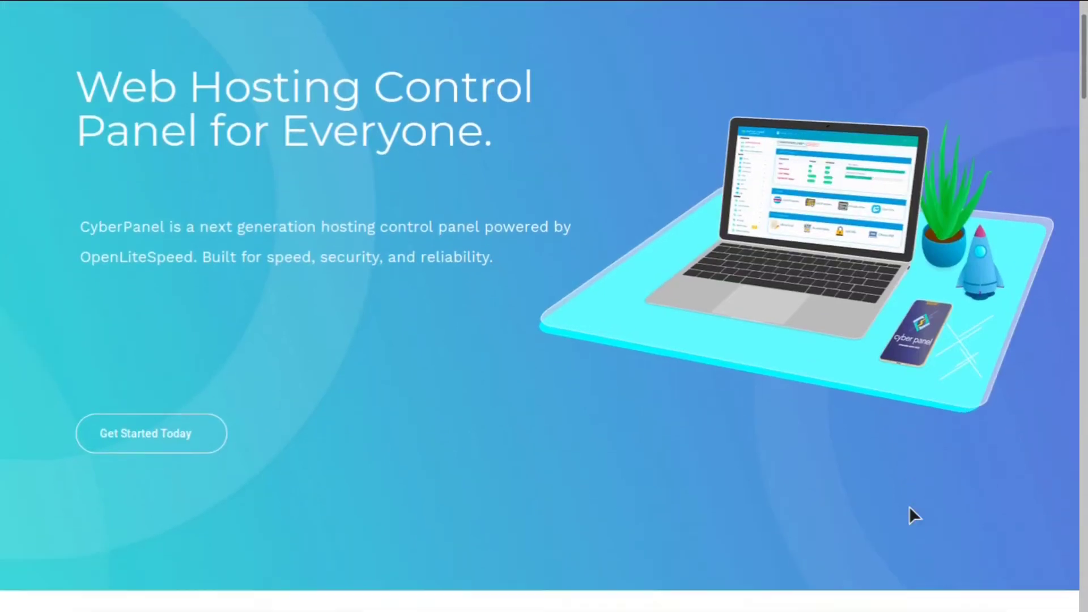
- Scroll down through the open page and back up again
{"action": "scroll", "coordinate": [910, 514], "scroll_direction": "down", "scroll_amount": 5}
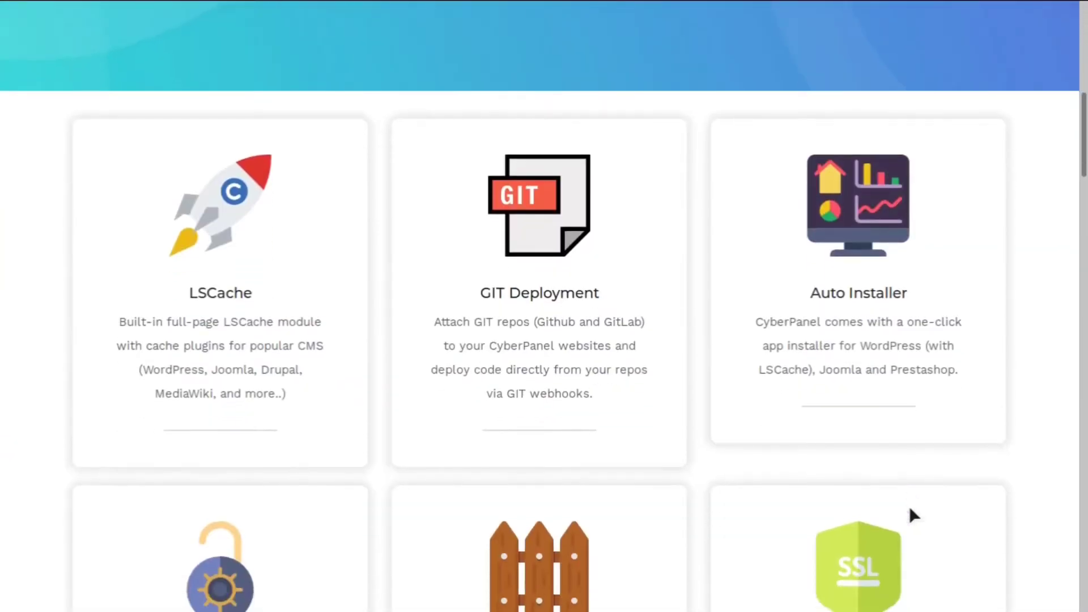
{"action": "scroll", "coordinate": [909, 515], "scroll_direction": "down", "scroll_amount": 3}
{"action": "scroll", "coordinate": [910, 510], "scroll_direction": "down", "scroll_amount": 7}
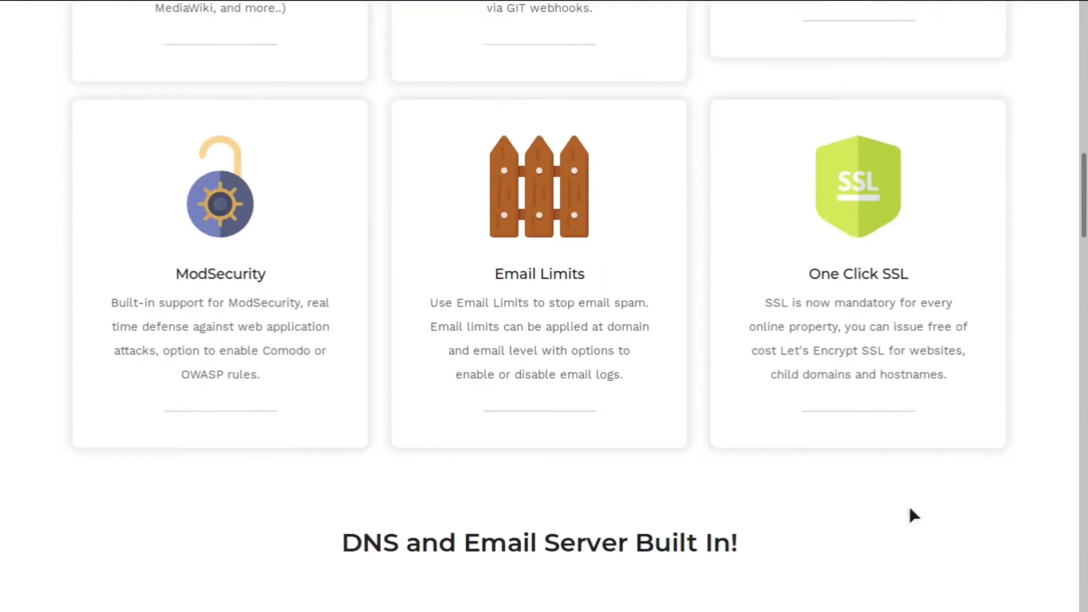
{"action": "scroll", "coordinate": [909, 507], "scroll_direction": "down", "scroll_amount": 10}
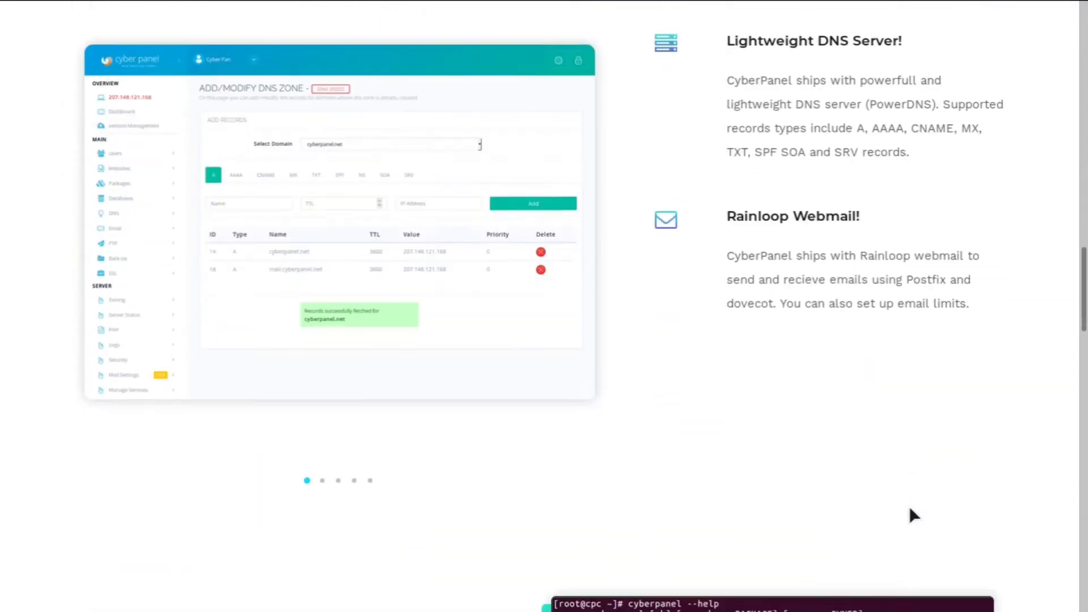
{"action": "scroll", "coordinate": [909, 510], "scroll_direction": "down", "scroll_amount": 10}
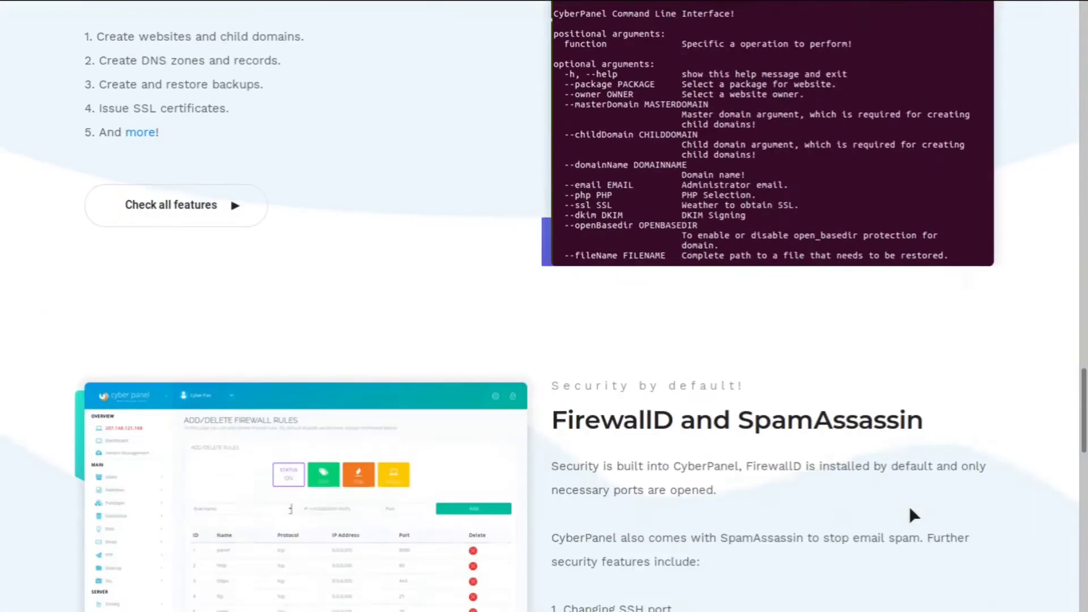
{"action": "scroll", "coordinate": [908, 510], "scroll_direction": "down", "scroll_amount": 10}
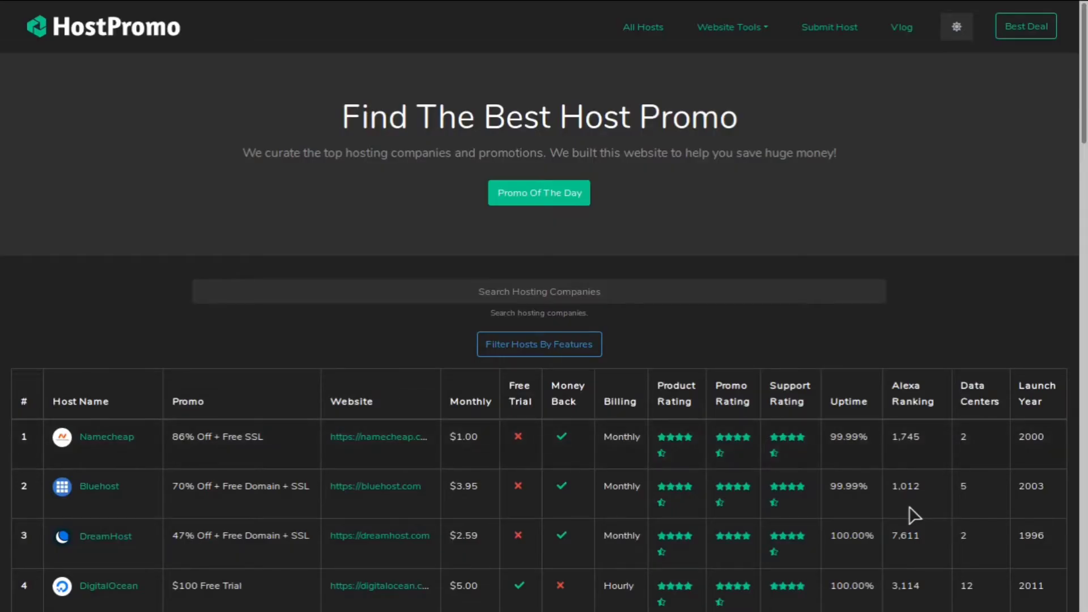
{"action": "scroll", "coordinate": [913, 514], "scroll_direction": "down", "scroll_amount": 20}
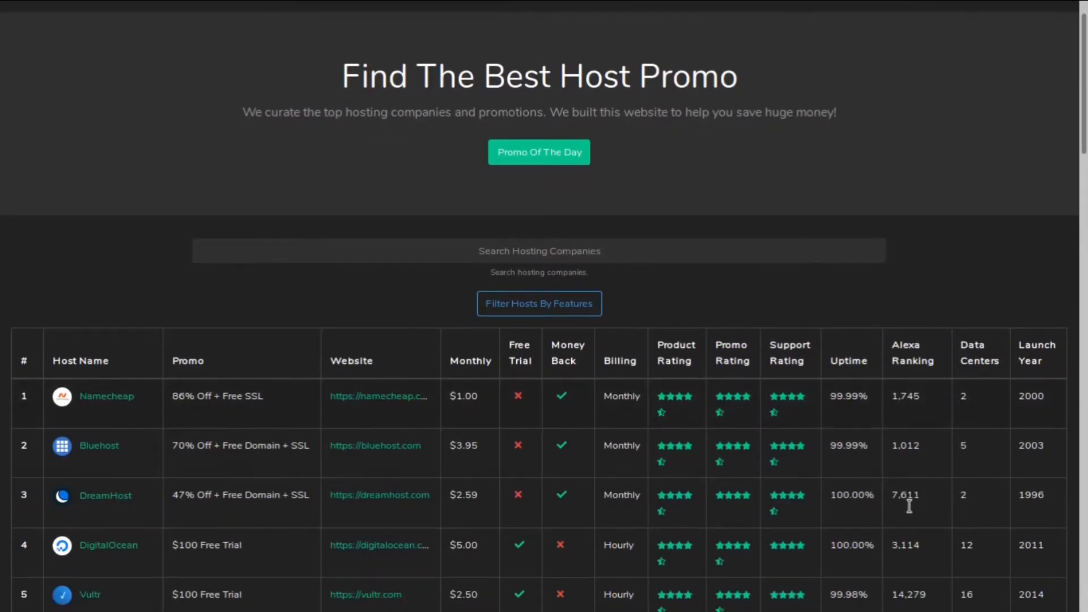
{"action": "scroll", "coordinate": [909, 510], "scroll_direction": "down", "scroll_amount": 3}
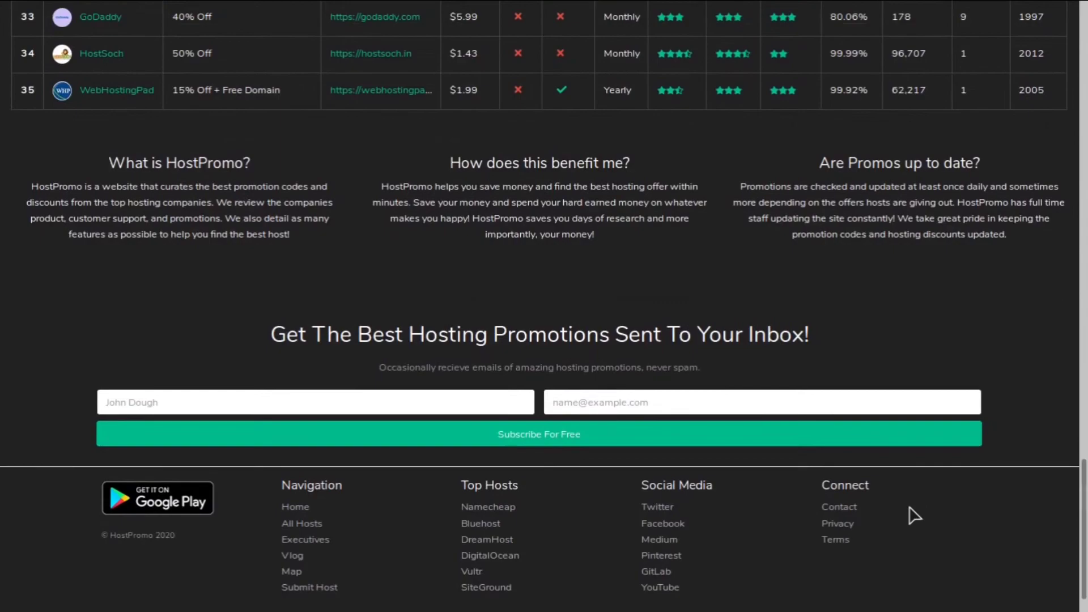
{"action": "scroll", "coordinate": [911, 513], "scroll_direction": "up", "scroll_amount": 20}
{"action": "scroll", "coordinate": [912, 513], "scroll_direction": "up", "scroll_amount": 5}
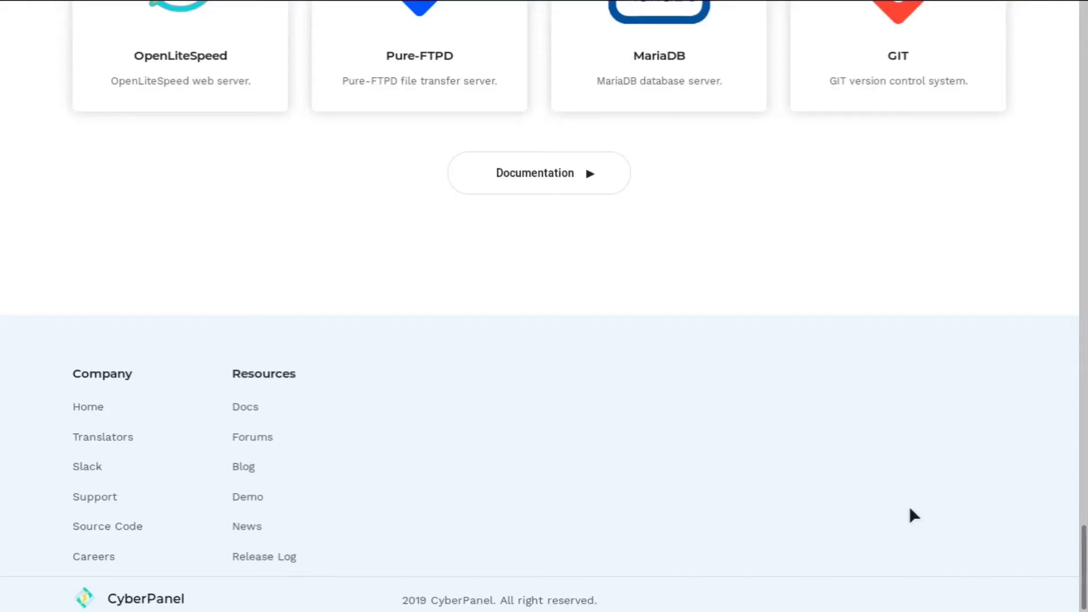
{"action": "scroll", "coordinate": [910, 509], "scroll_direction": "up", "scroll_amount": 15}
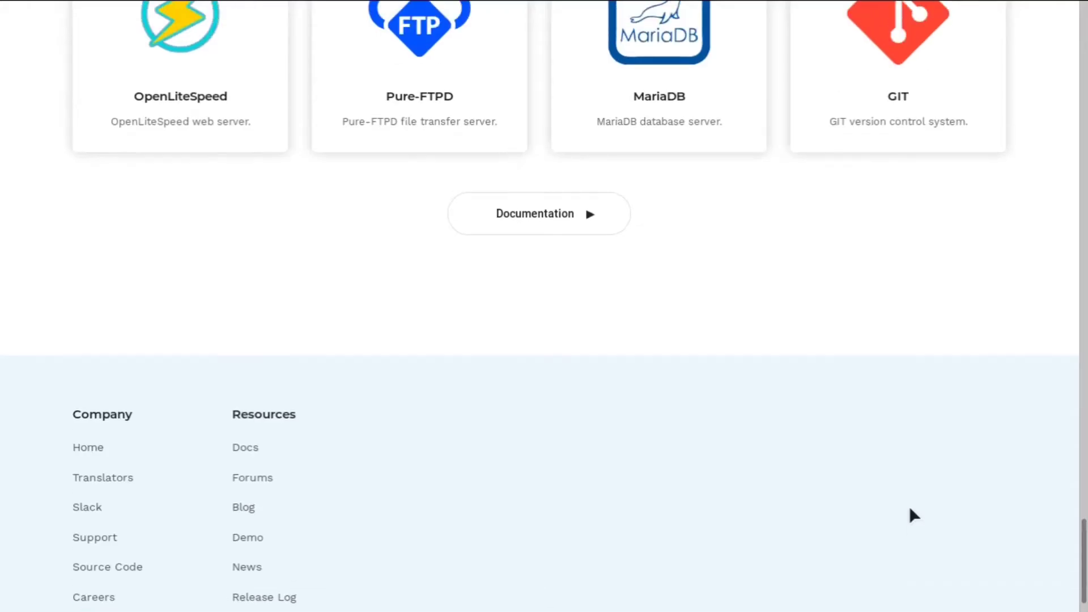
{"action": "scroll", "coordinate": [908, 507], "scroll_direction": "up", "scroll_amount": 20}
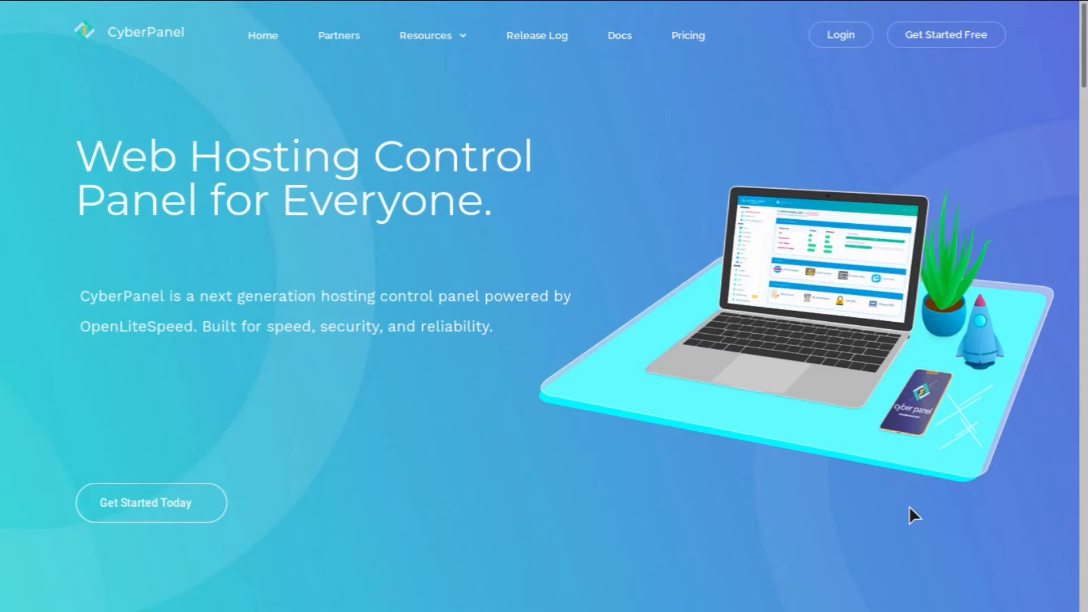
- In the GitHub cyberpanel repository, highlight the install command, then return to DigitalOcean's Create Droplets page
{"action": "key", "text": "ctrl+Tab"}
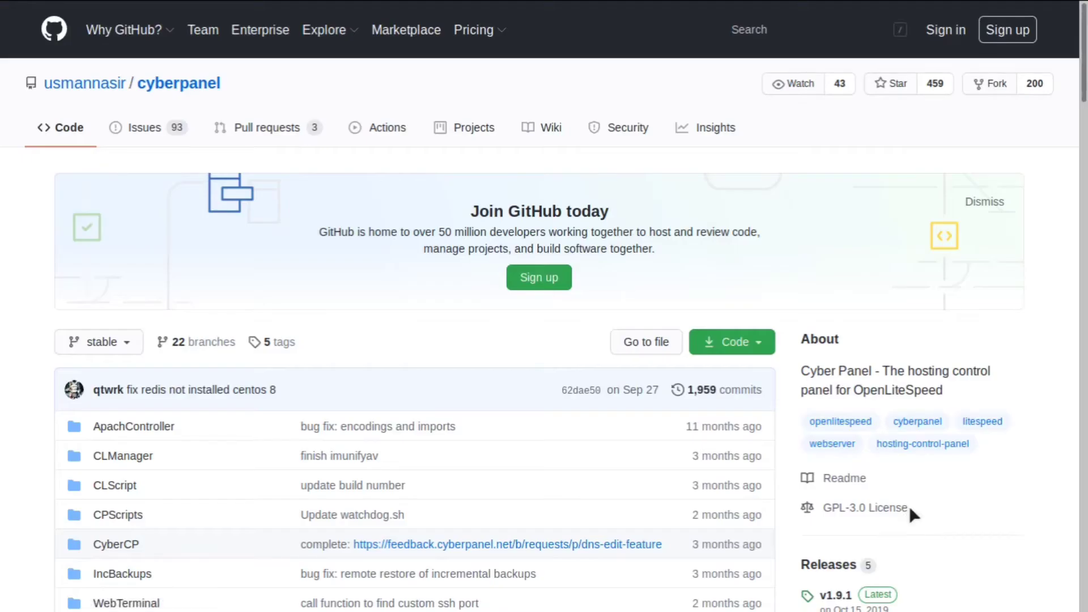
{"action": "scroll", "coordinate": [909, 505], "scroll_direction": "down", "scroll_amount": 20}
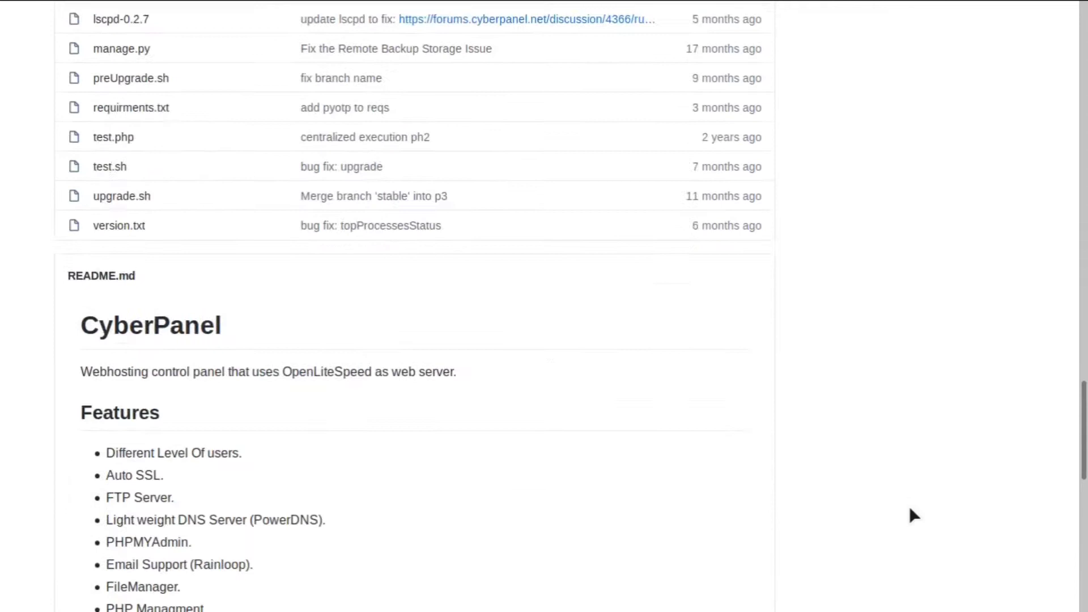
{"action": "scroll", "coordinate": [909, 509], "scroll_direction": "up", "scroll_amount": 20}
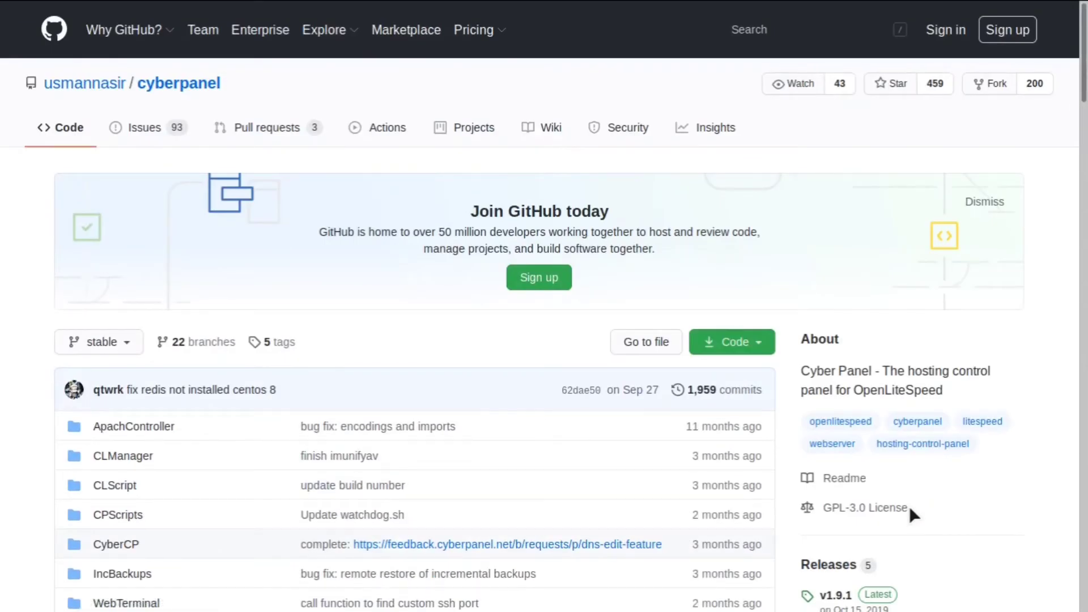
{"action": "scroll", "coordinate": [910, 508], "scroll_direction": "down", "scroll_amount": 20}
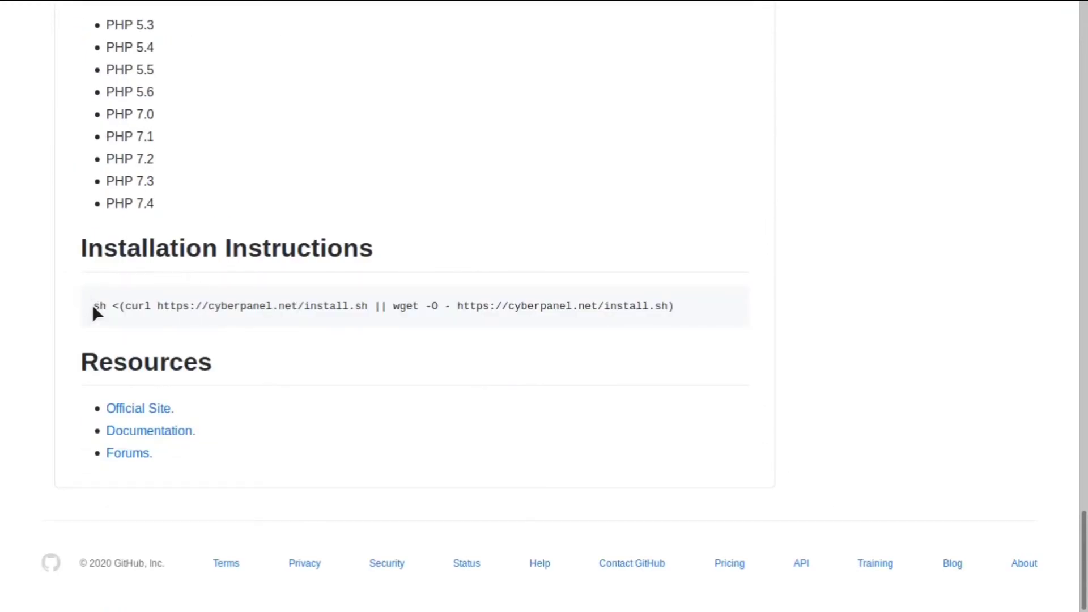
{"action": "left_click_drag", "start_coordinate": [93, 304], "coordinate": [489, 331]}
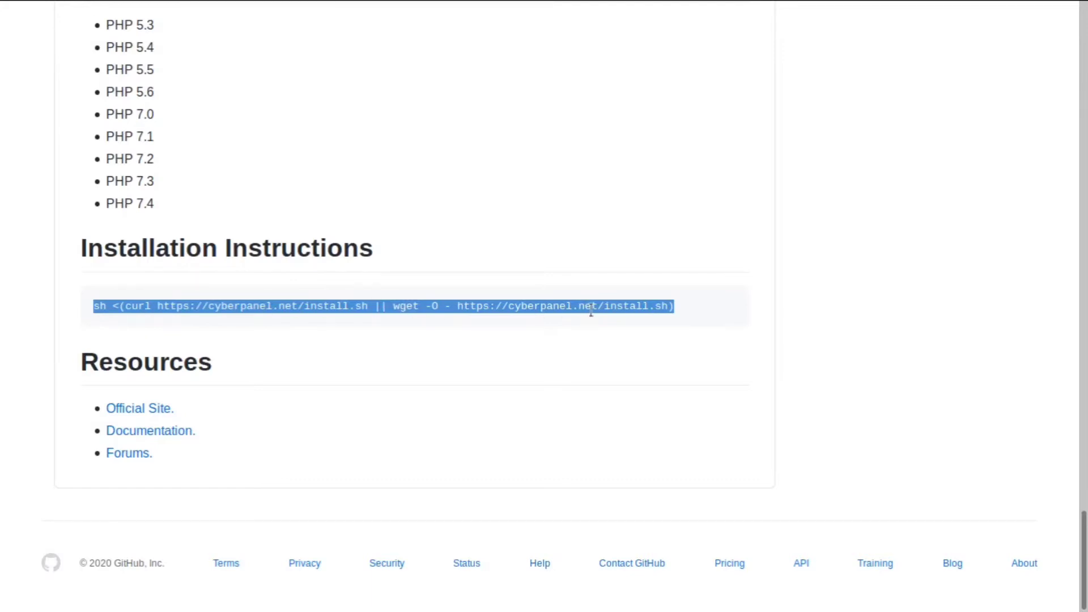
{"action": "left_click", "coordinate": [697, 224]}
{"action": "scroll", "coordinate": [697, 224], "scroll_direction": "up", "scroll_amount": 20}
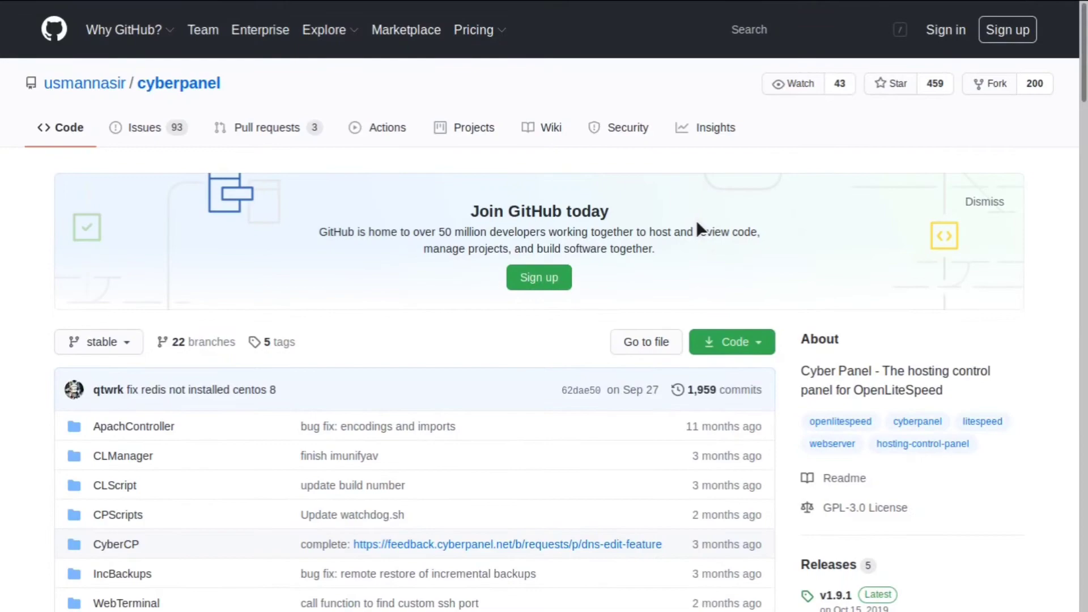
{"action": "key", "text": "ctrl+Tab"}
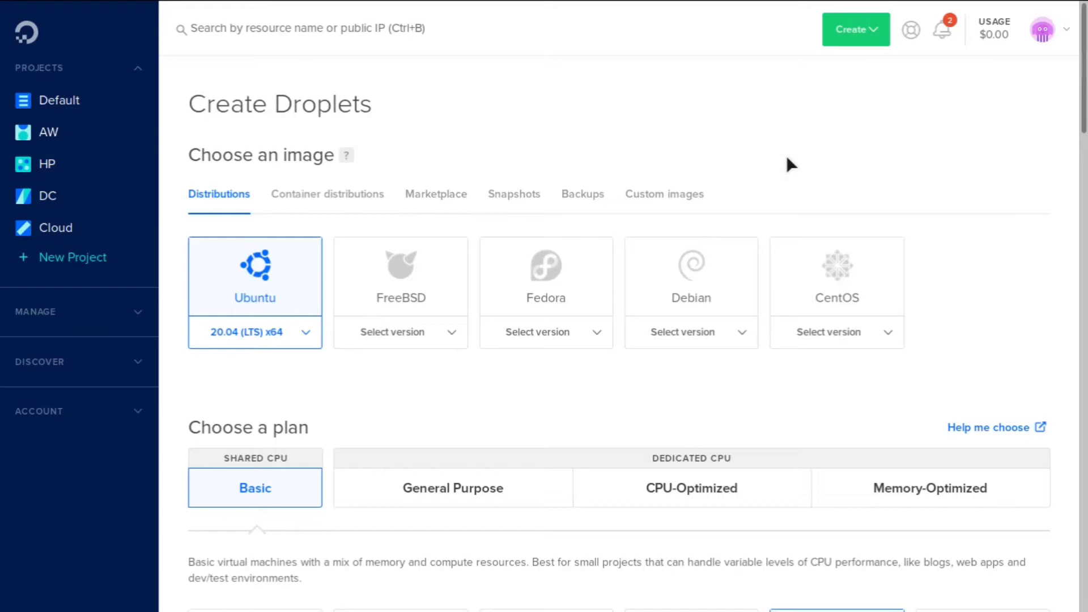
- Show Marketplace apps as droplet images and search them for 'cyberpanel'
{"action": "left_click", "coordinate": [872, 35]}
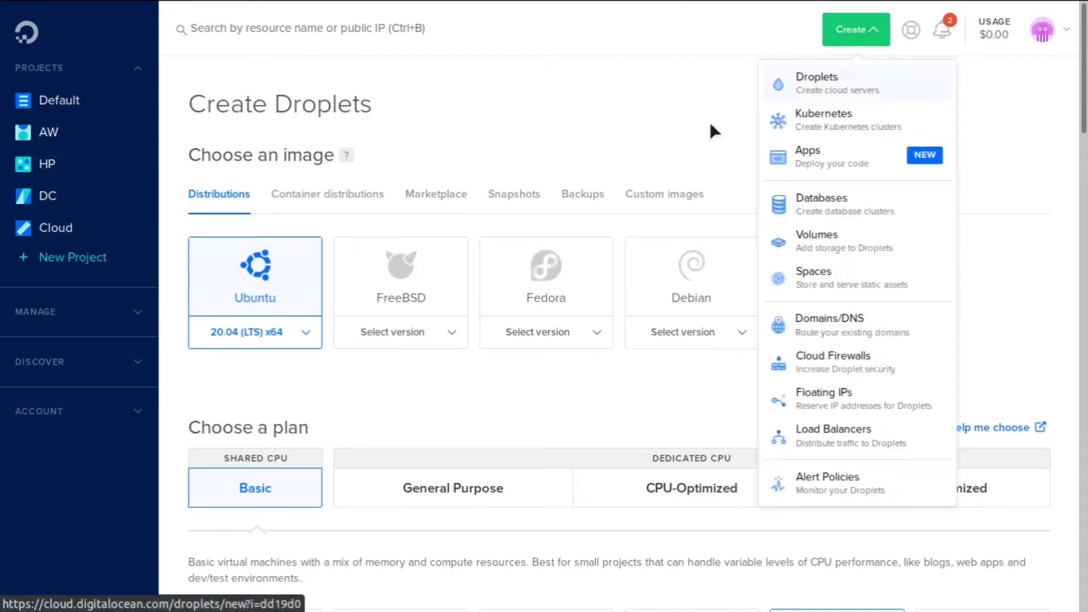
{"action": "left_click", "coordinate": [436, 194]}
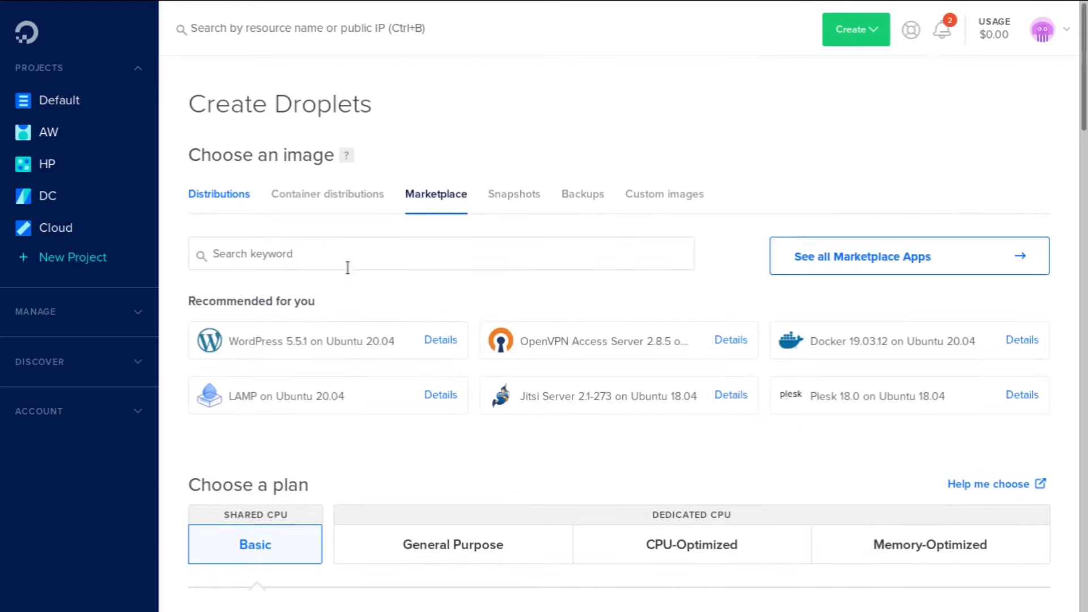
{"action": "left_click", "coordinate": [348, 267]}
{"action": "type", "text": "cyberpanel"}
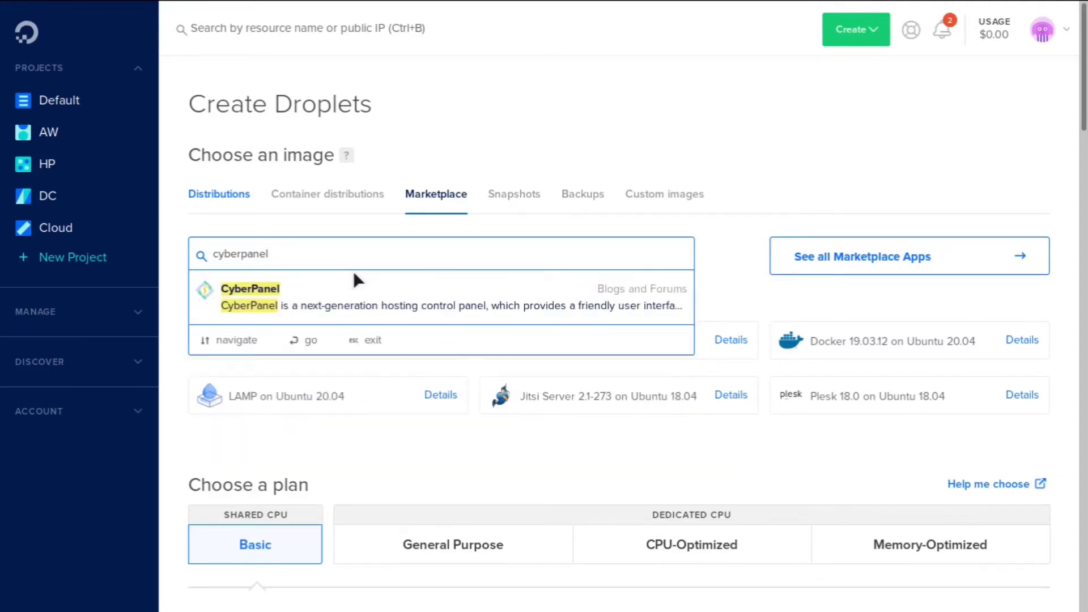
- Choose the CyberPanel Marketplace image and the $10/mo Basic plan with 2 GB
{"action": "left_click", "coordinate": [388, 295]}
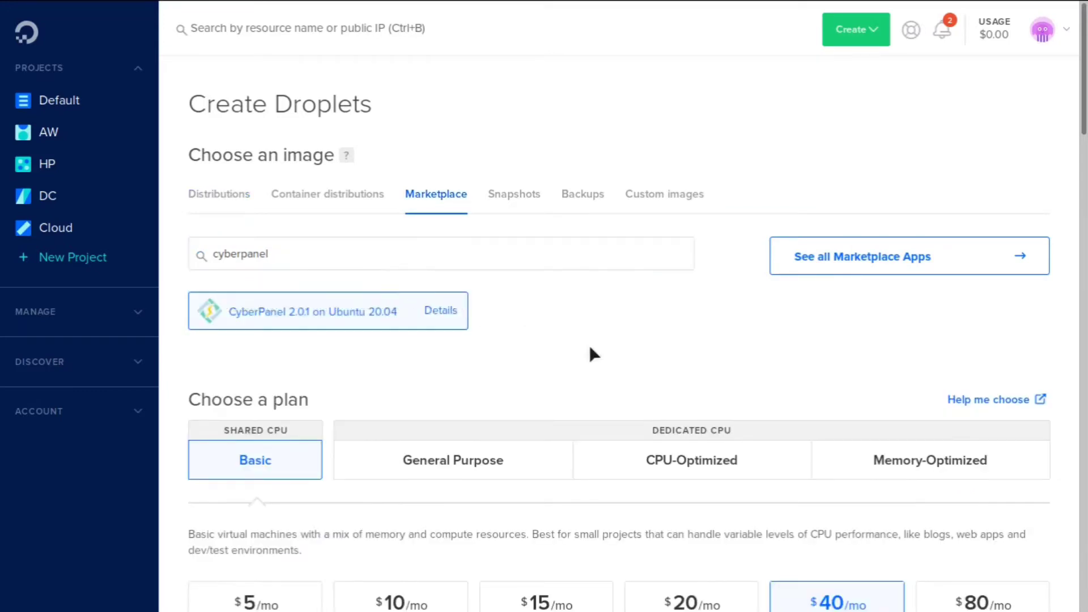
{"action": "scroll", "coordinate": [589, 351], "scroll_direction": "down", "scroll_amount": 5}
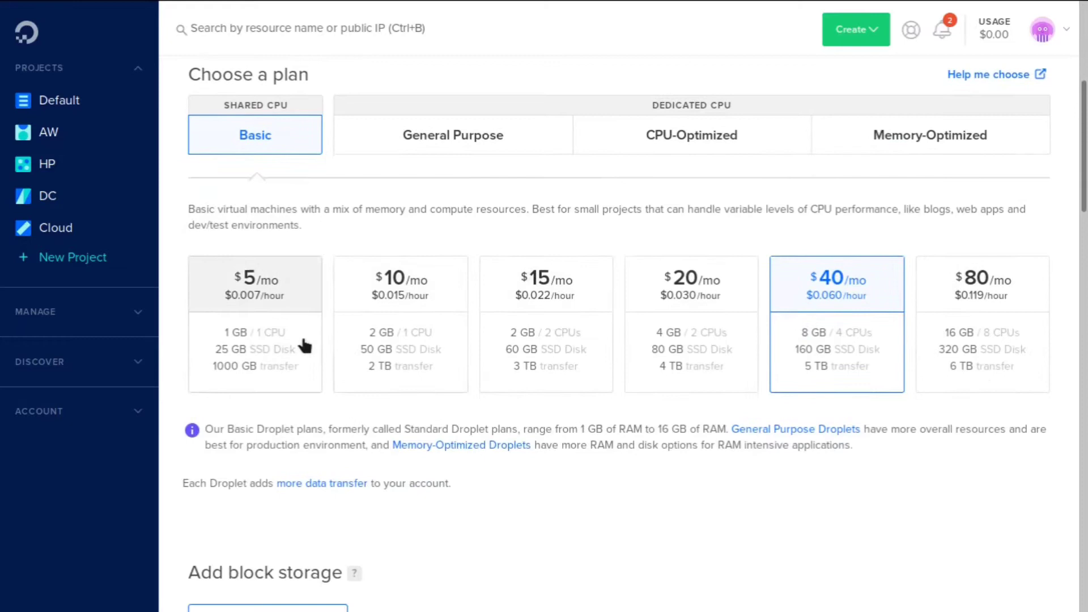
{"action": "left_click", "coordinate": [303, 339]}
{"action": "left_click", "coordinate": [426, 333]}
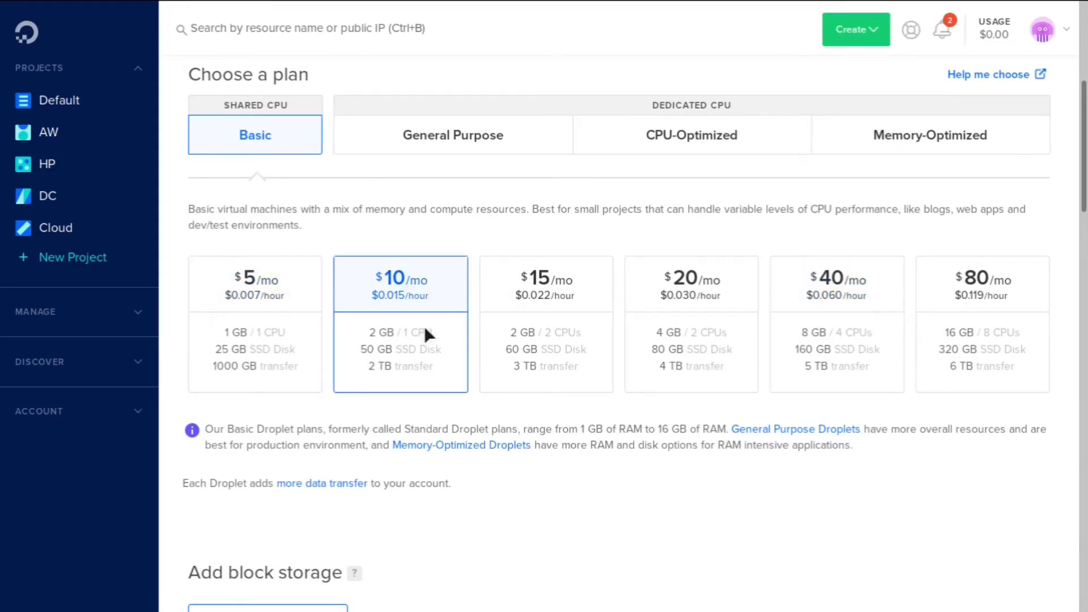
{"action": "scroll", "coordinate": [426, 333], "scroll_direction": "down", "scroll_amount": 8}
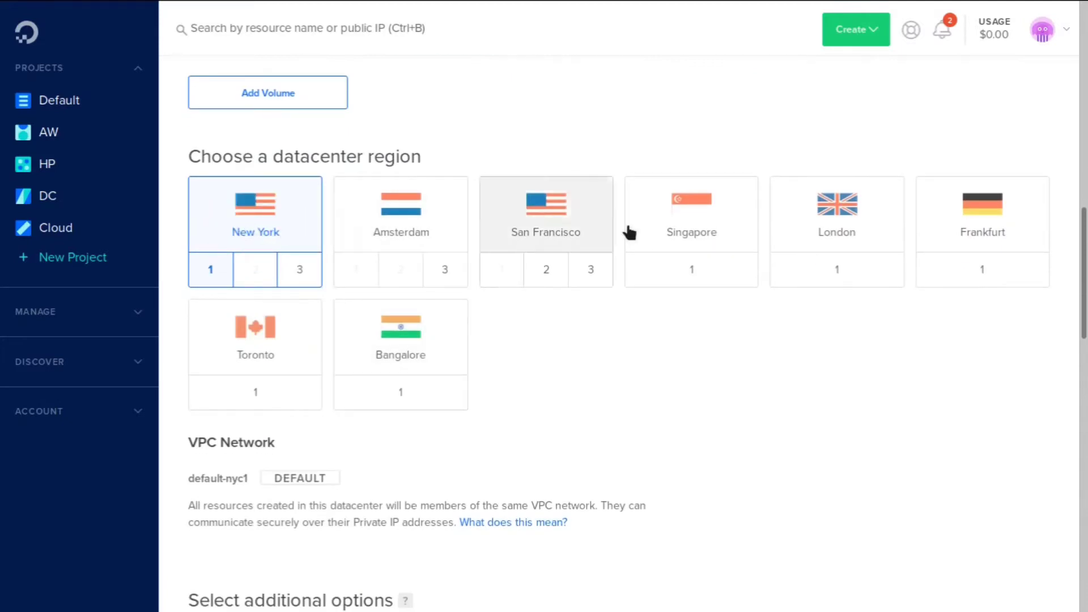
{"action": "scroll", "coordinate": [703, 472], "scroll_direction": "down", "scroll_amount": 1}
{"action": "scroll", "coordinate": [700, 469], "scroll_direction": "down", "scroll_amount": 8}
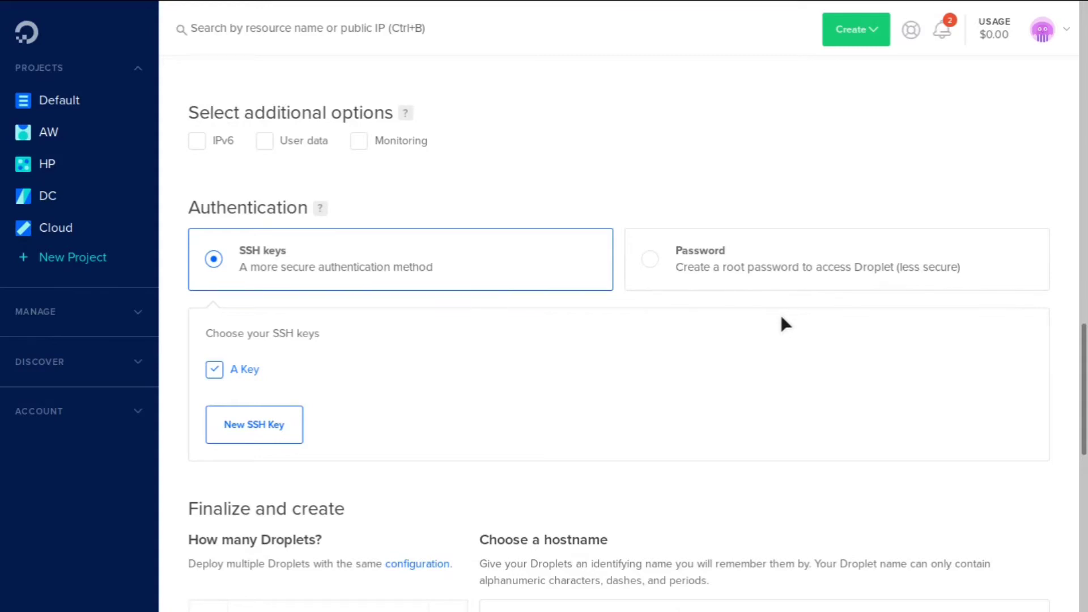
{"action": "scroll", "coordinate": [781, 323], "scroll_direction": "down", "scroll_amount": 5}
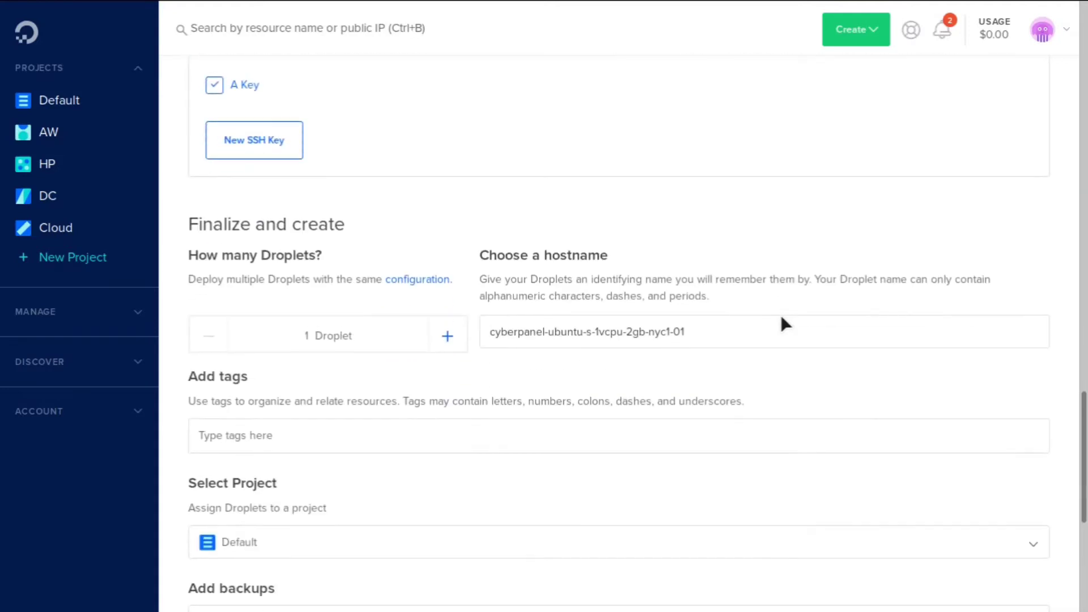
- Replace the default droplet hostname with 'cyberpanel'
{"action": "left_click", "coordinate": [520, 327]}
{"action": "key", "text": "ctrl+a"}
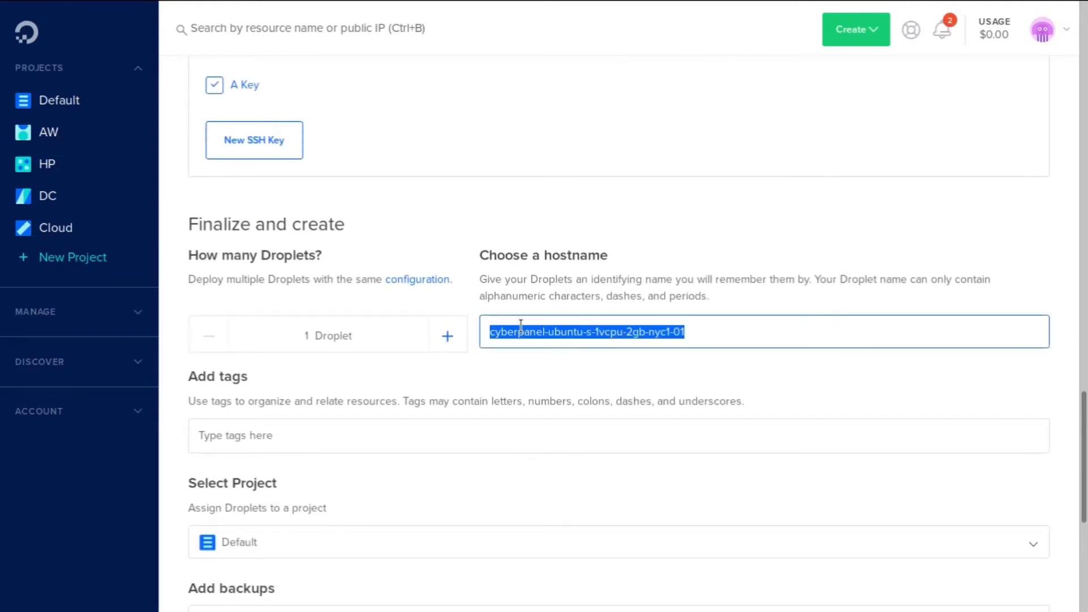
{"action": "type", "text": "cyberpanel"}
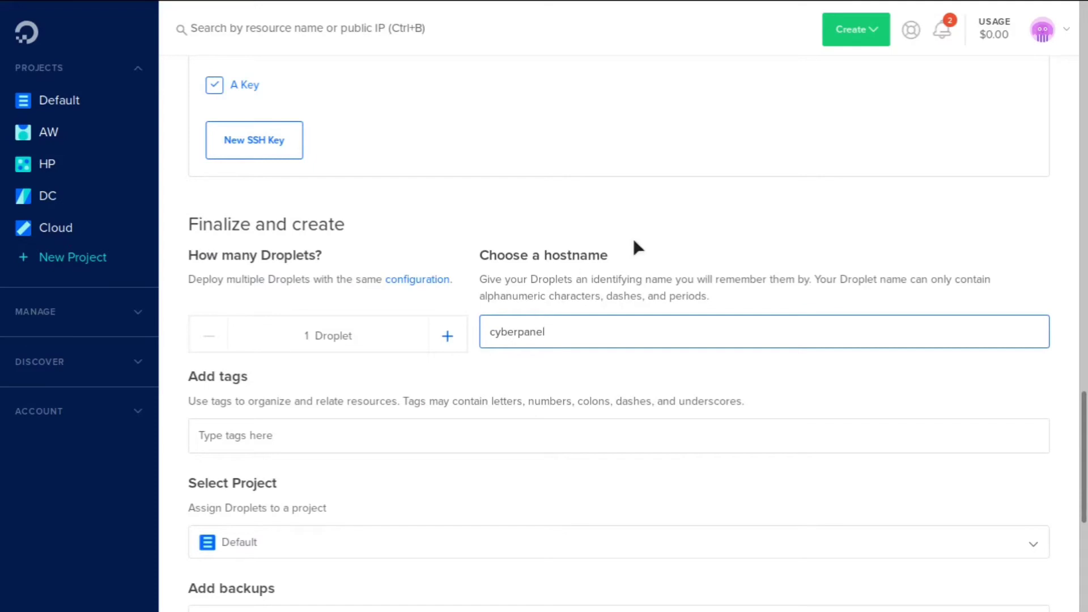
{"action": "left_click", "coordinate": [634, 244]}
{"action": "scroll", "coordinate": [633, 239], "scroll_direction": "down", "scroll_amount": 1}
{"action": "scroll", "coordinate": [633, 239], "scroll_direction": "down", "scroll_amount": 5}
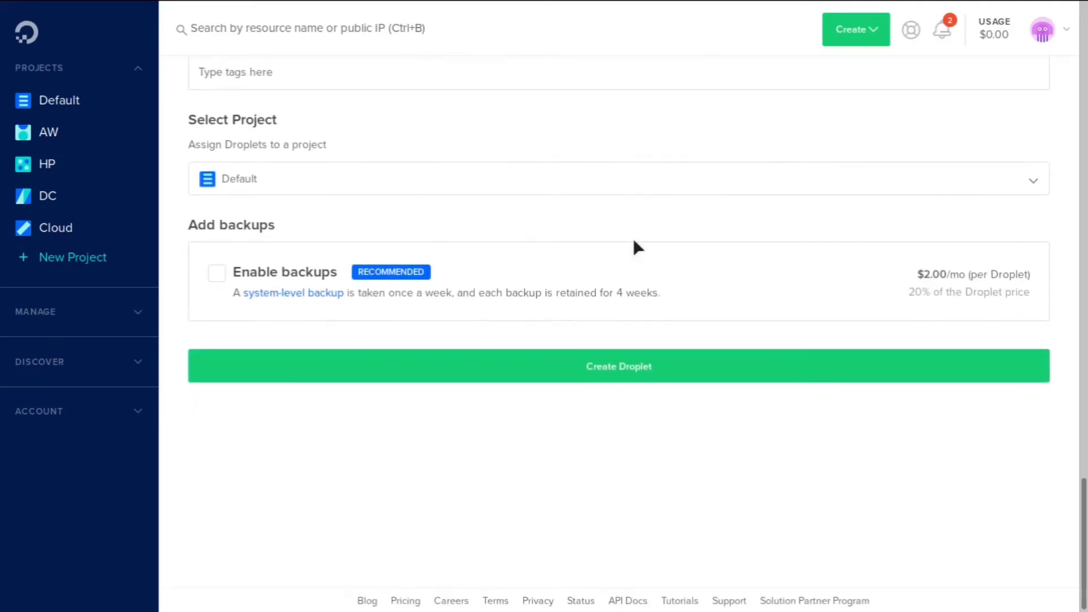
- Create the droplet and view it running in the Default project at 134.122.27.41
{"action": "left_click", "coordinate": [645, 367]}
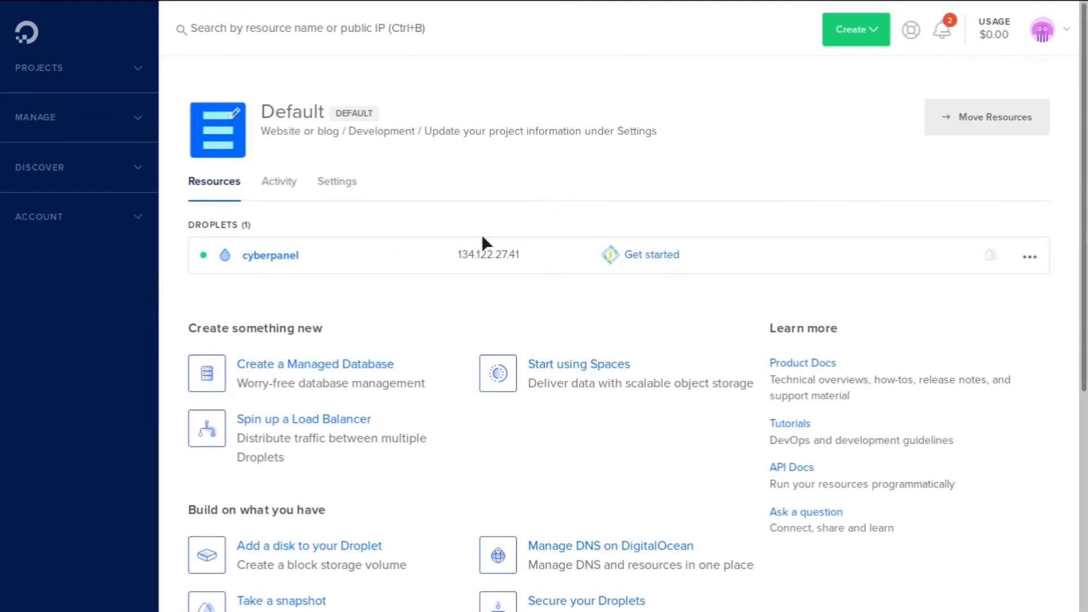
{"action": "mouse_move", "coordinate": [538, 257]}
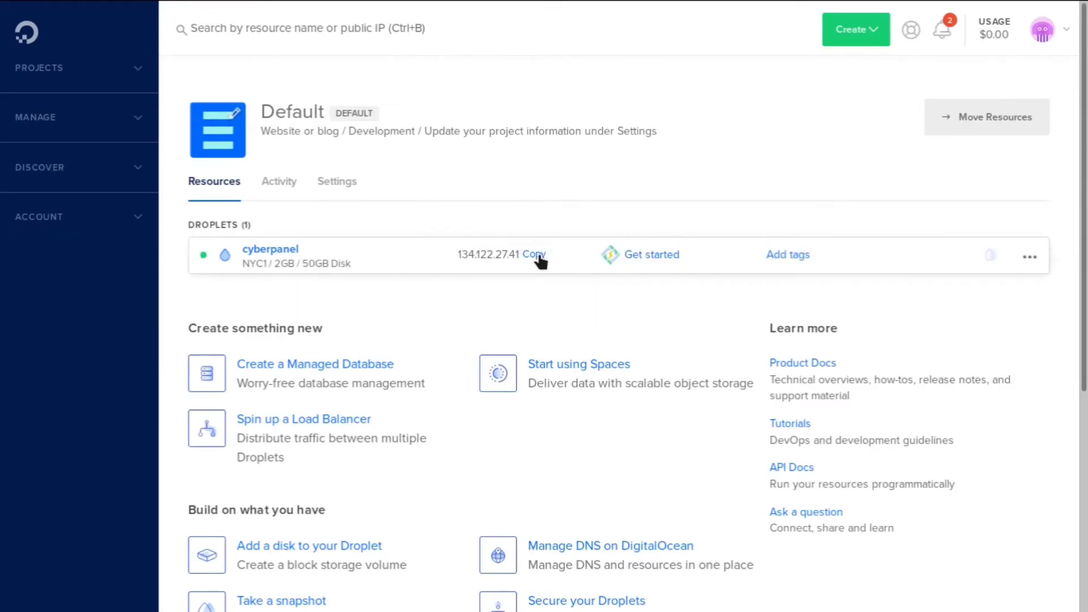
{"action": "key", "text": "alt+Tab"}
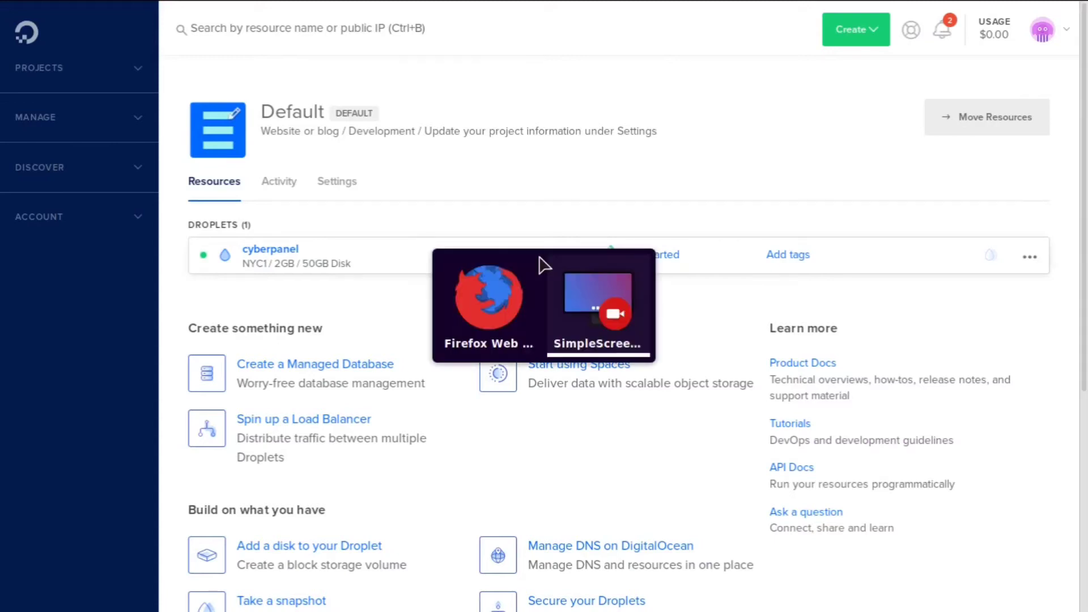
{"action": "key", "text": "alt+Tab"}
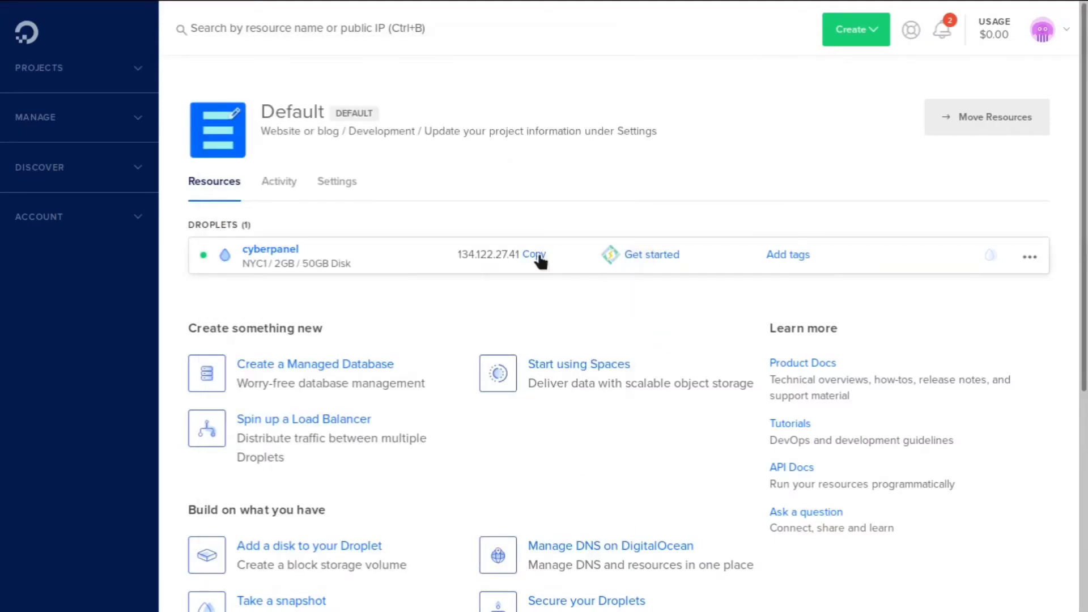
{"action": "key", "text": "ctrl+alt+t"}
{"action": "type", "text": "ssh ro"}
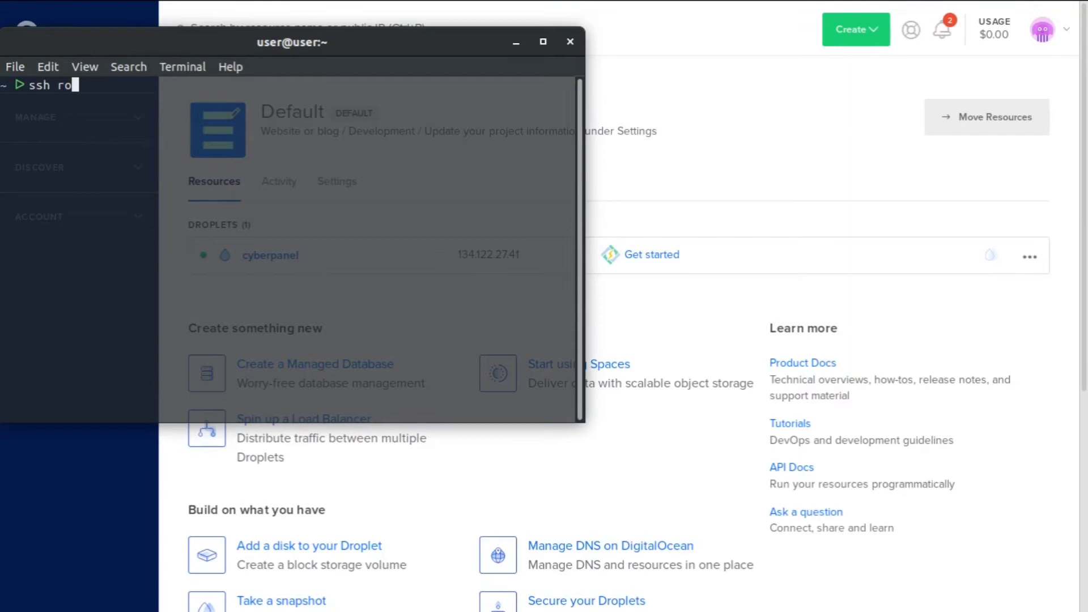
{"action": "type", "text": "ot@"}
{"action": "type", "text": "134.122.27.41"}
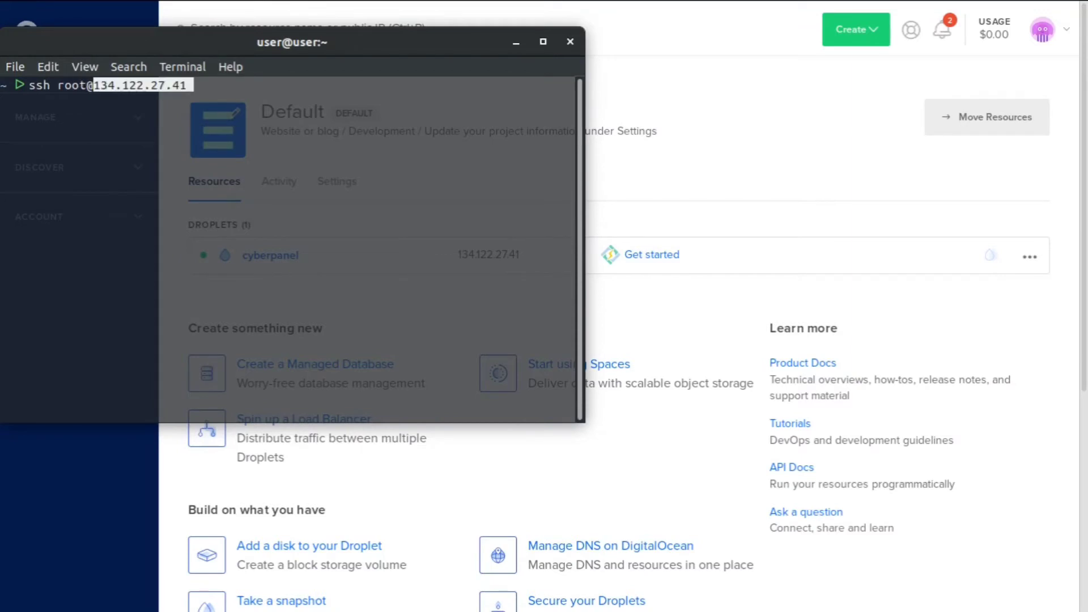
{"action": "key", "text": "Return"}
{"action": "key", "text": "ctrl+plus"}
{"action": "key", "text": "ctrl+plus"}
{"action": "key", "text": "ctrl+plus"}
{"action": "key", "text": "ctrl+plus"}
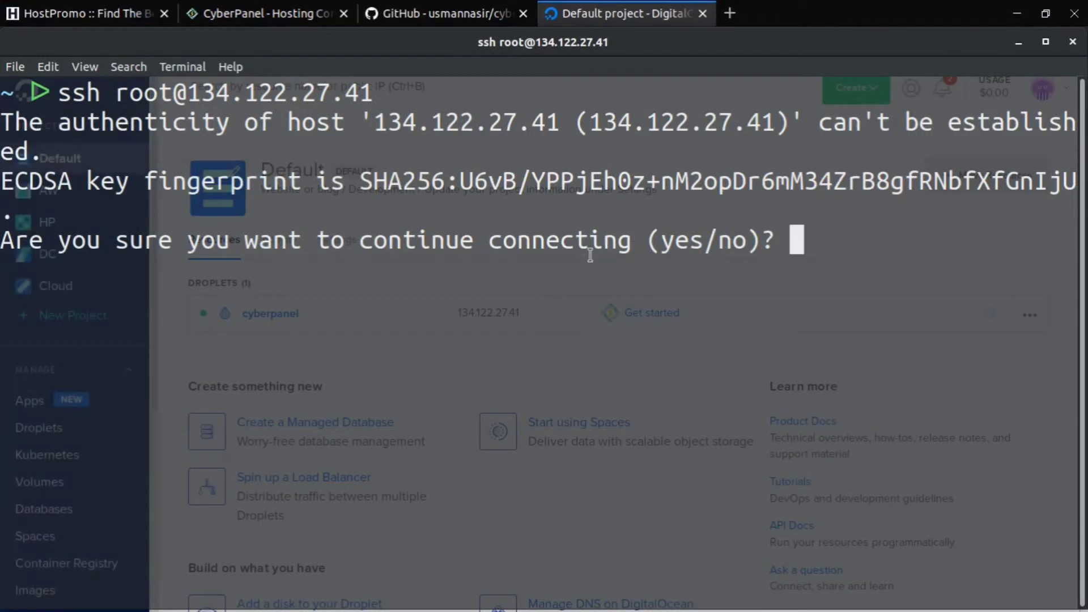
{"action": "type", "text": "yes"}
{"action": "key", "text": "Return"}
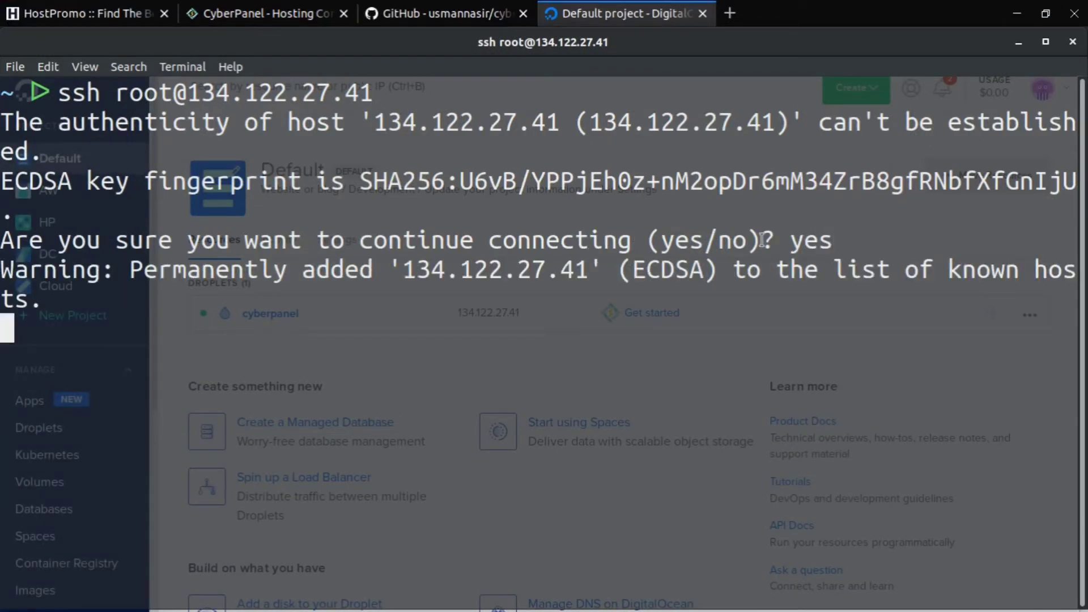
{"action": "key", "text": "ctrl+minus"}
{"action": "key", "text": "ctrl+minus"}
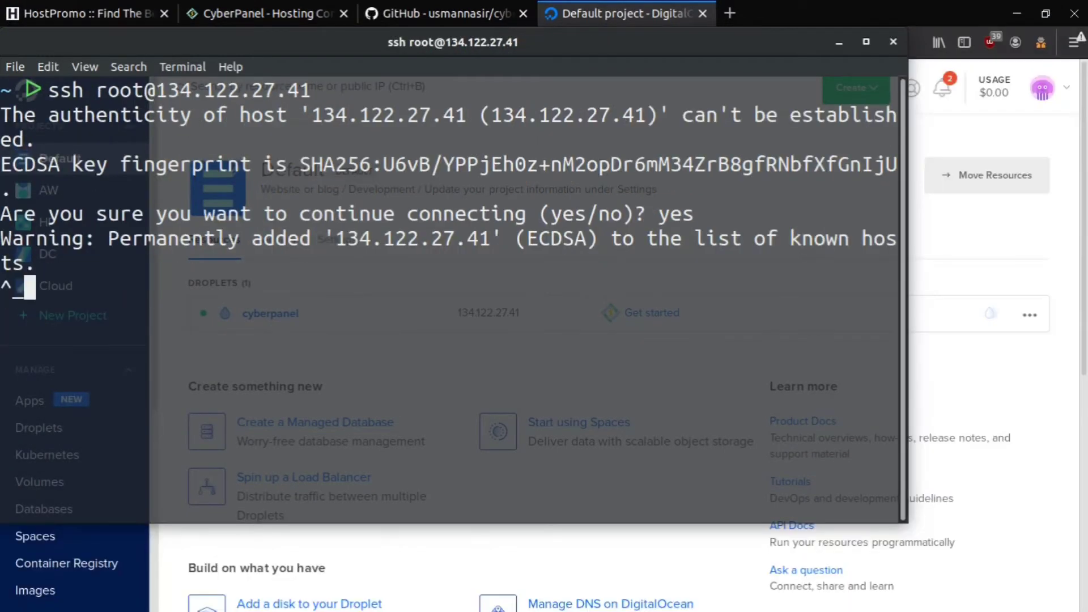
{"action": "left_click", "coordinate": [865, 42]}
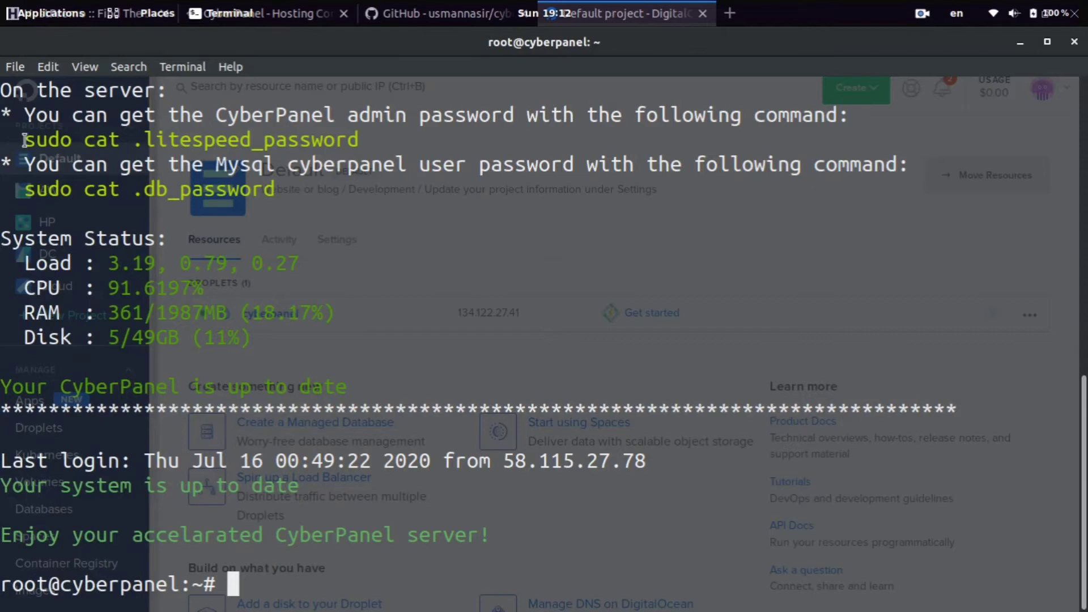
- Copy the 'sudo cat .litespeed_password' command from the login banner
{"action": "left_click_drag", "start_coordinate": [24, 140], "coordinate": [360, 135]}
{"action": "right_click", "coordinate": [359, 136]}
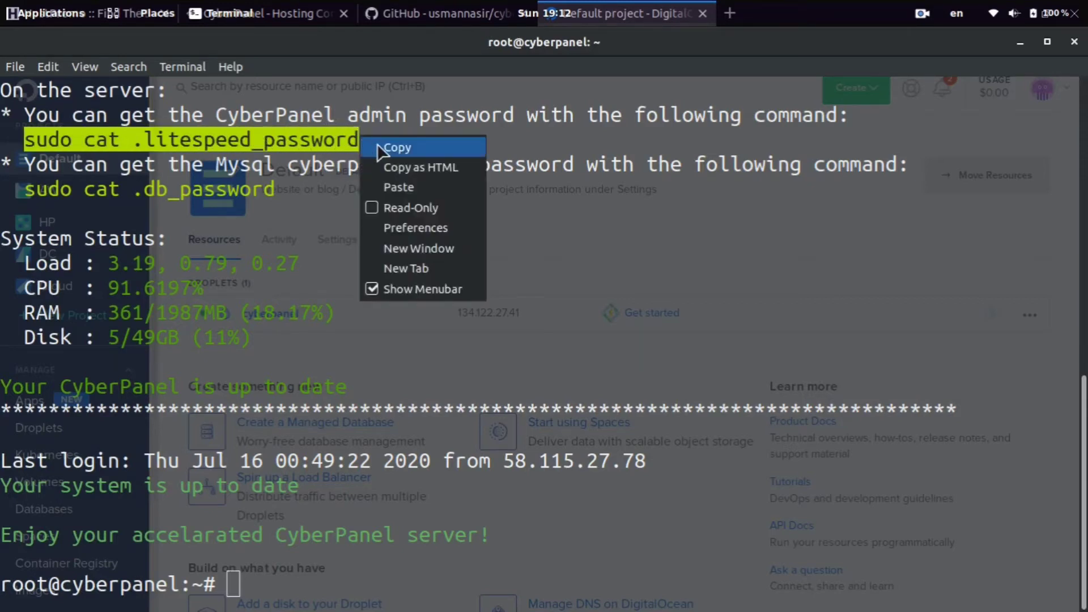
{"action": "left_click", "coordinate": [378, 145]}
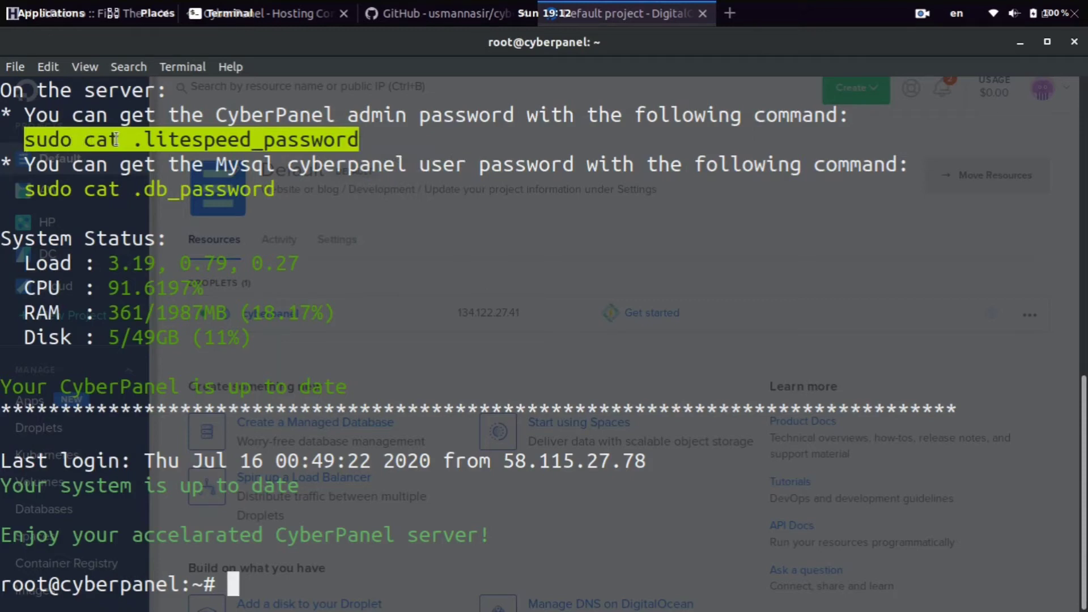
{"action": "left_click_drag", "start_coordinate": [134, 140], "coordinate": [357, 135]}
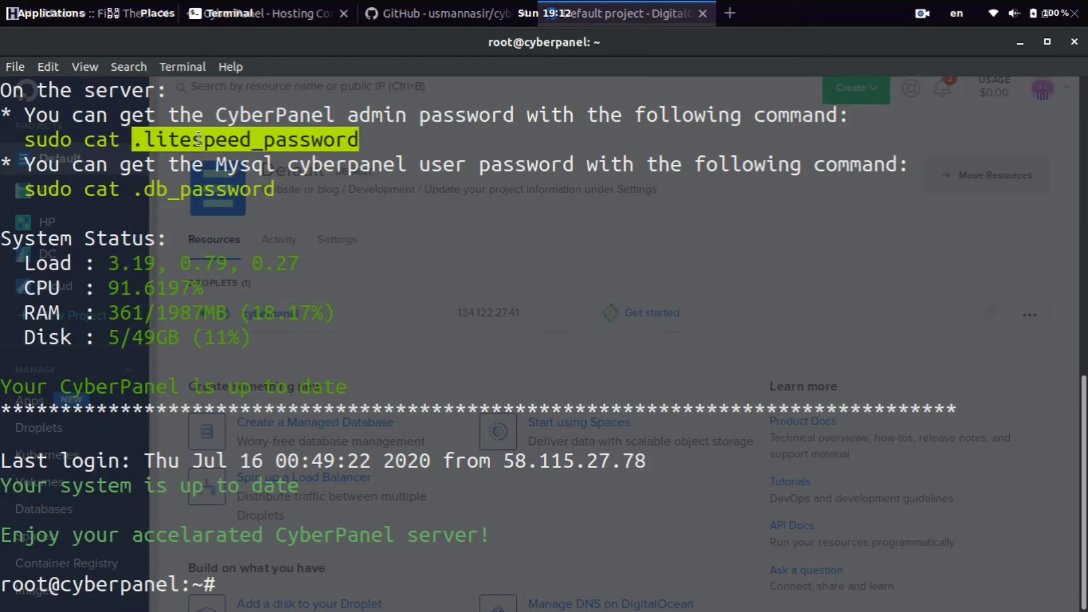
- Run the pasted password command, copy the printed admin password, and select the CyberPanel URL
{"action": "left_click", "coordinate": [460, 356]}
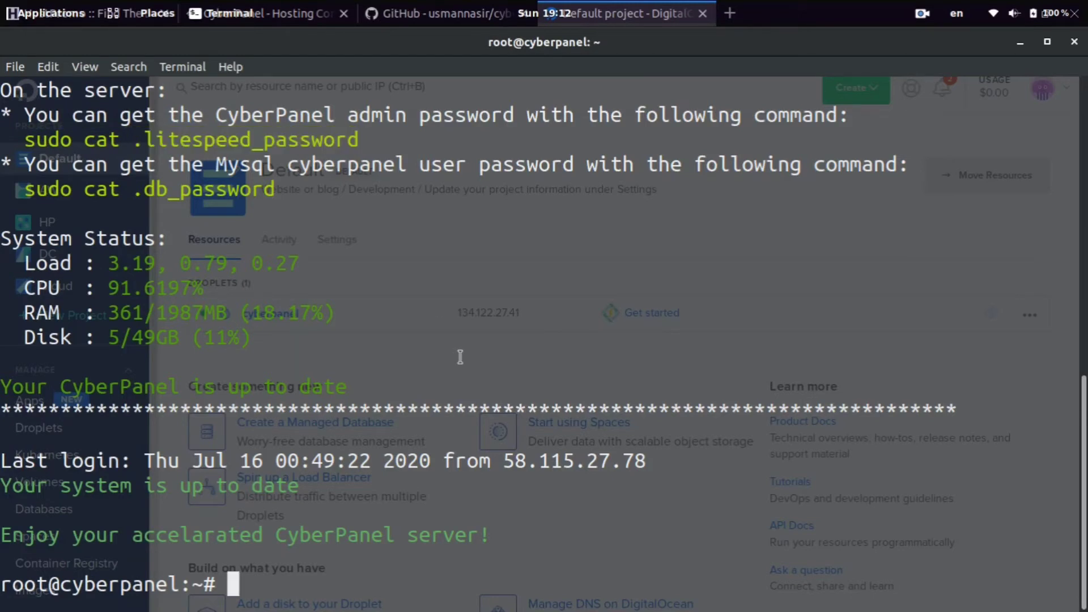
{"action": "key", "text": "ctrl+shift+v"}
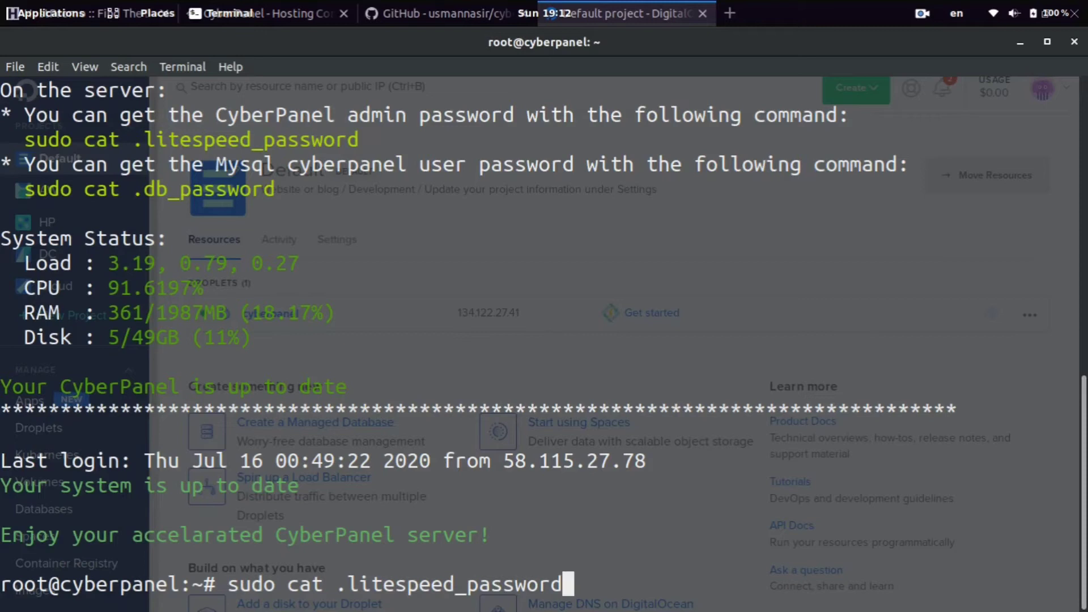
{"action": "key", "text": "Return"}
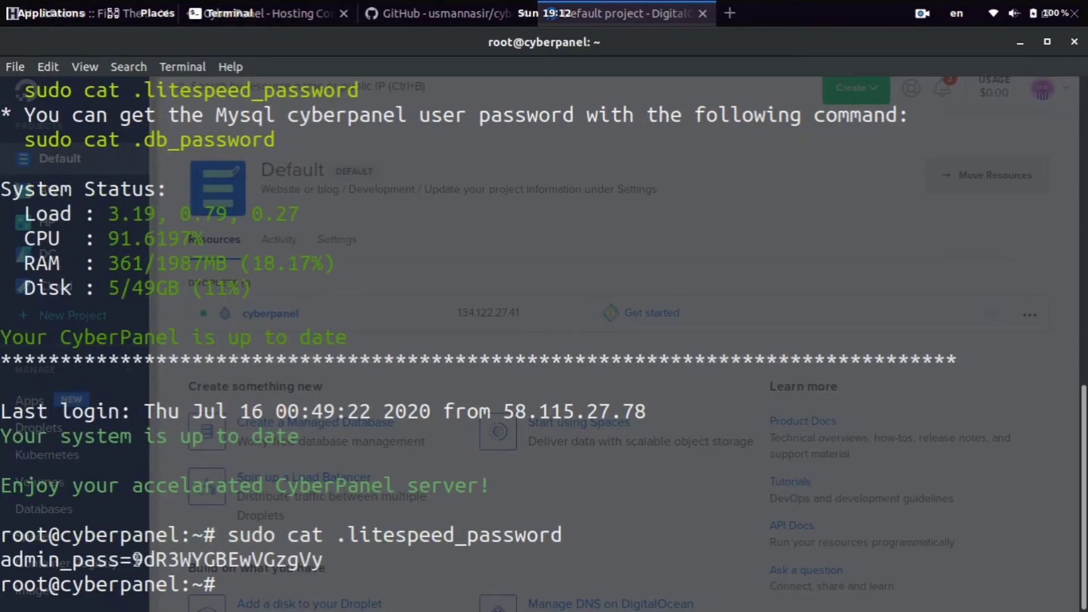
{"action": "left_click_drag", "start_coordinate": [132, 559], "coordinate": [322, 561]}
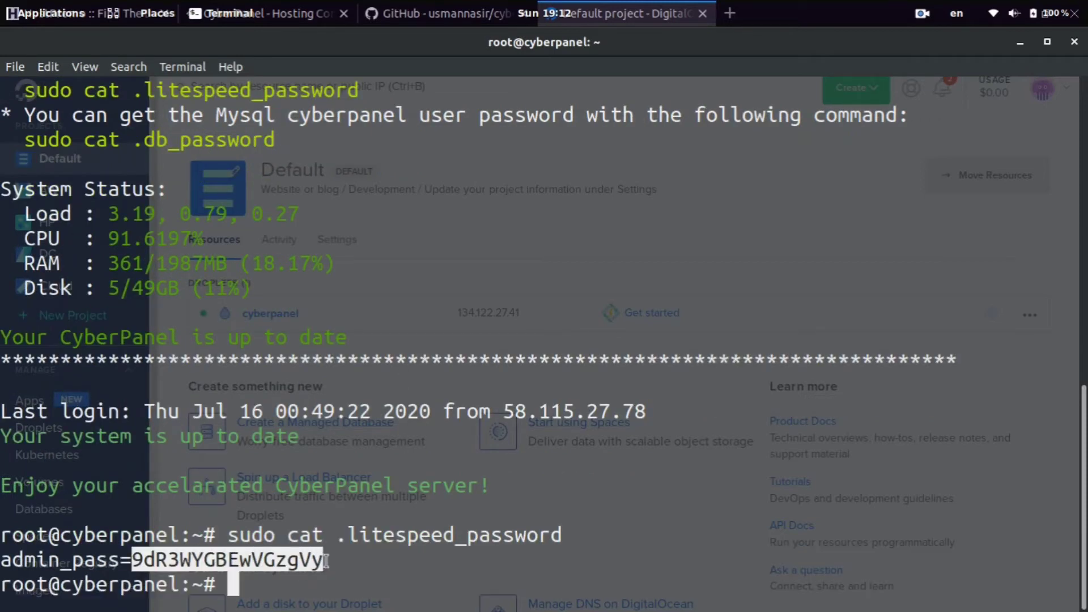
{"action": "right_click", "coordinate": [321, 561]}
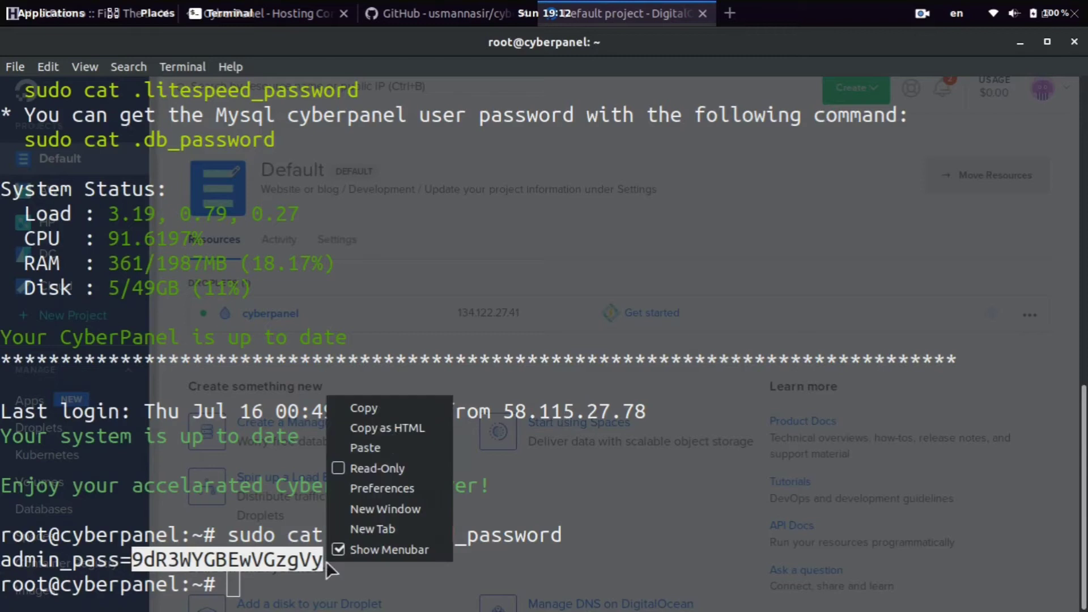
{"action": "left_click", "coordinate": [419, 408]}
{"action": "scroll", "coordinate": [419, 408], "scroll_direction": "up", "scroll_amount": 4}
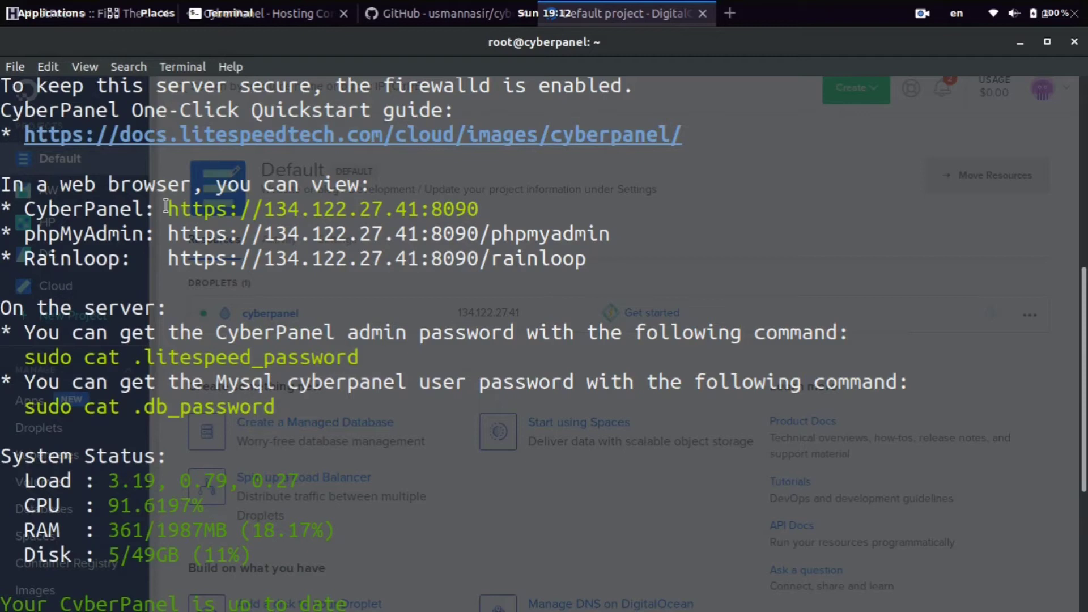
{"action": "left_click_drag", "start_coordinate": [166, 205], "coordinate": [477, 205]}
{"action": "left_click_drag", "start_coordinate": [168, 209], "coordinate": [478, 209]}
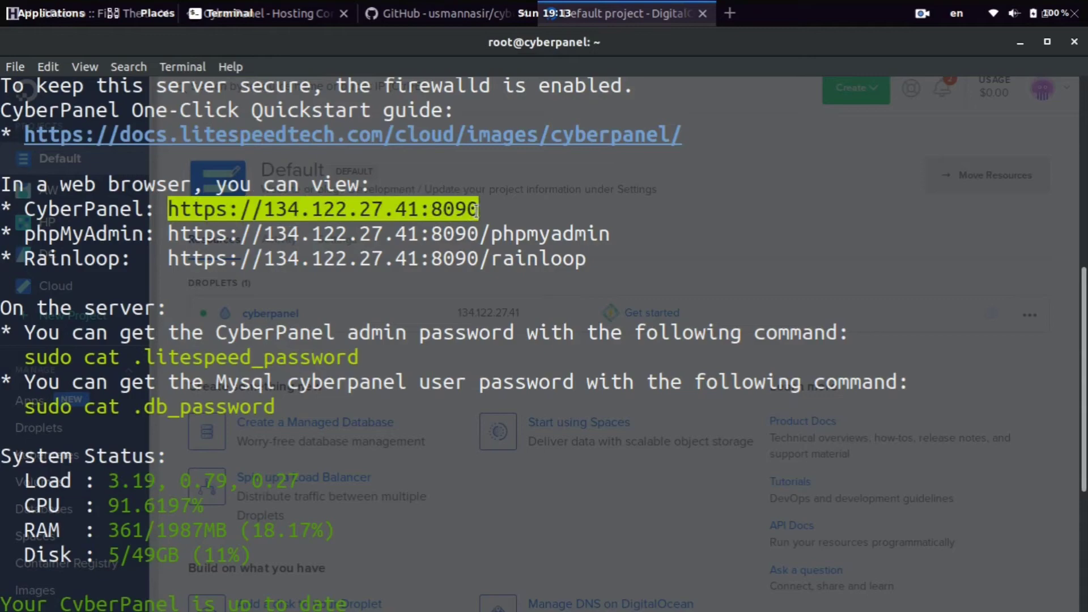
{"action": "right_click", "coordinate": [475, 210]}
{"action": "left_click", "coordinate": [518, 227]}
{"action": "key", "text": "alt+Tab"}
{"action": "key", "text": "ctrl+t"}
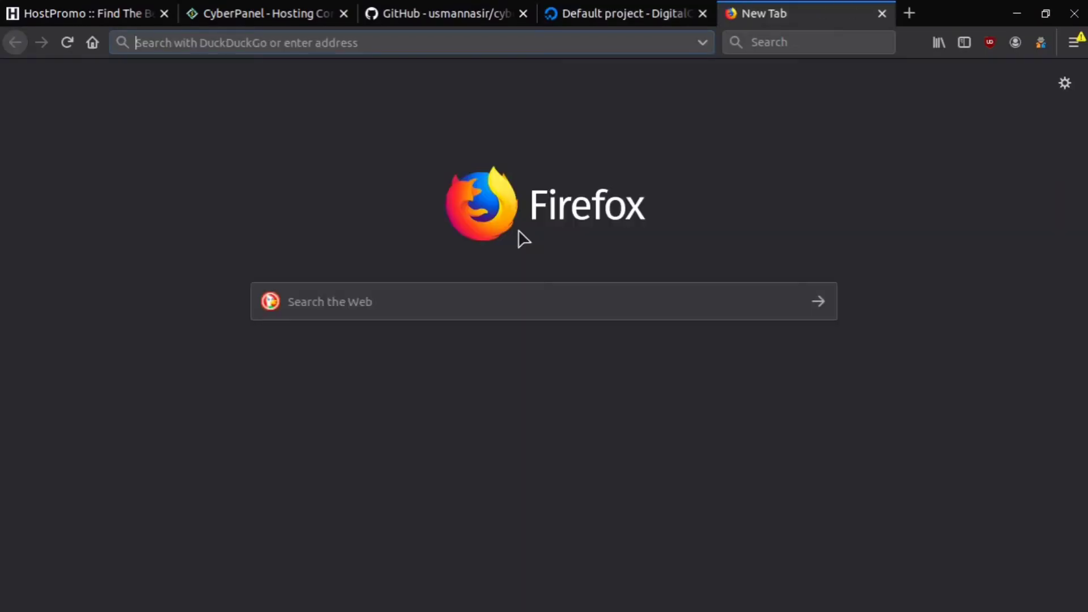
{"action": "key", "text": "ctrl+v"}
{"action": "key", "text": "Return"}
{"action": "key", "text": "F11"}
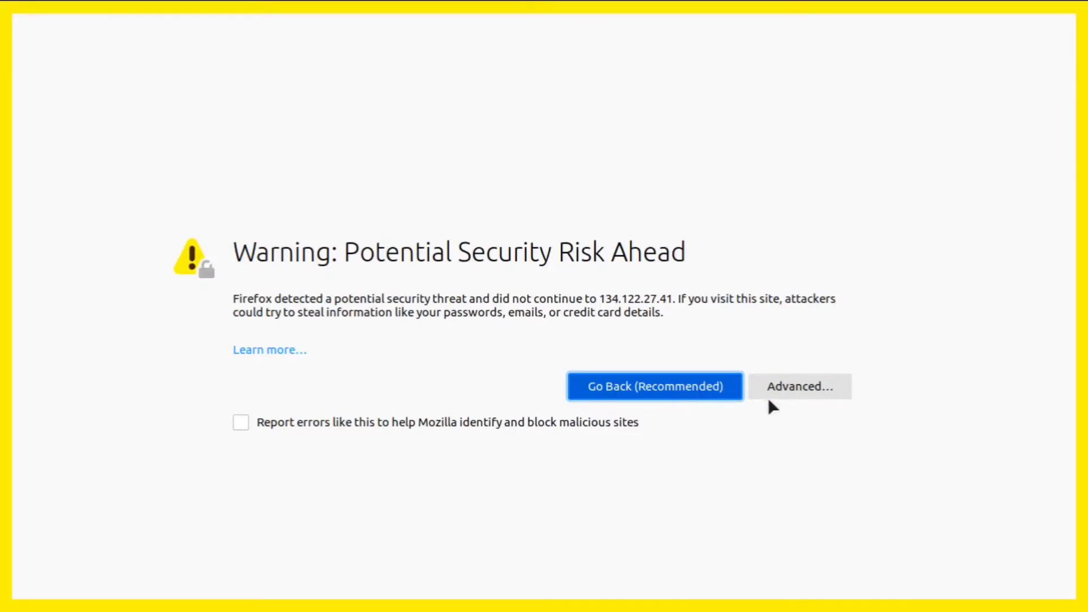
- Accept the self-signed certificate risk to reach the CyberPanel login page
{"action": "left_click", "coordinate": [815, 385]}
{"action": "scroll", "coordinate": [815, 387], "scroll_direction": "down", "scroll_amount": 3}
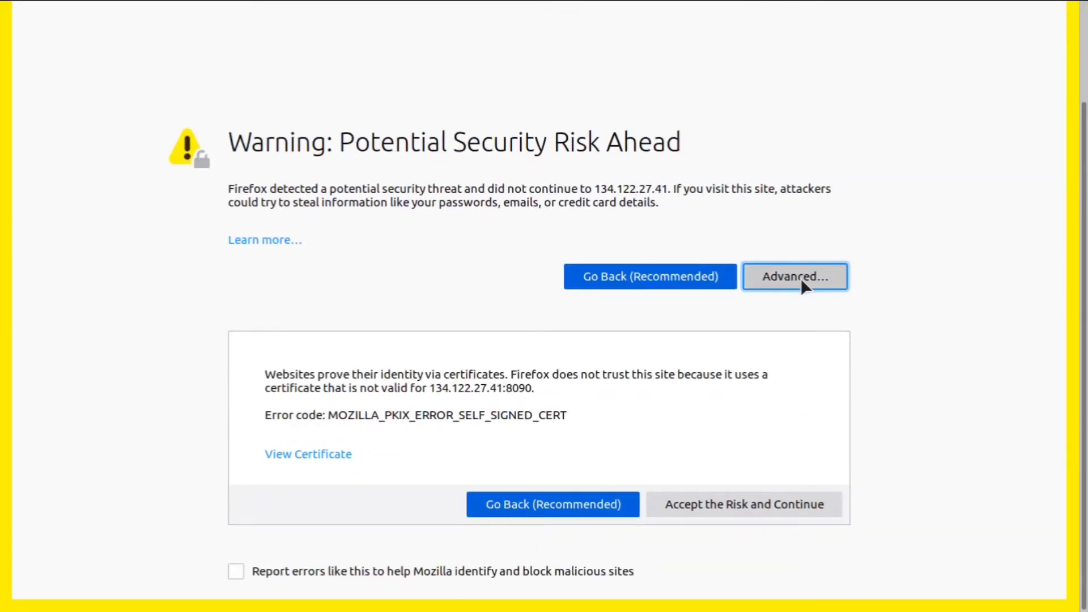
{"action": "left_click", "coordinate": [732, 505]}
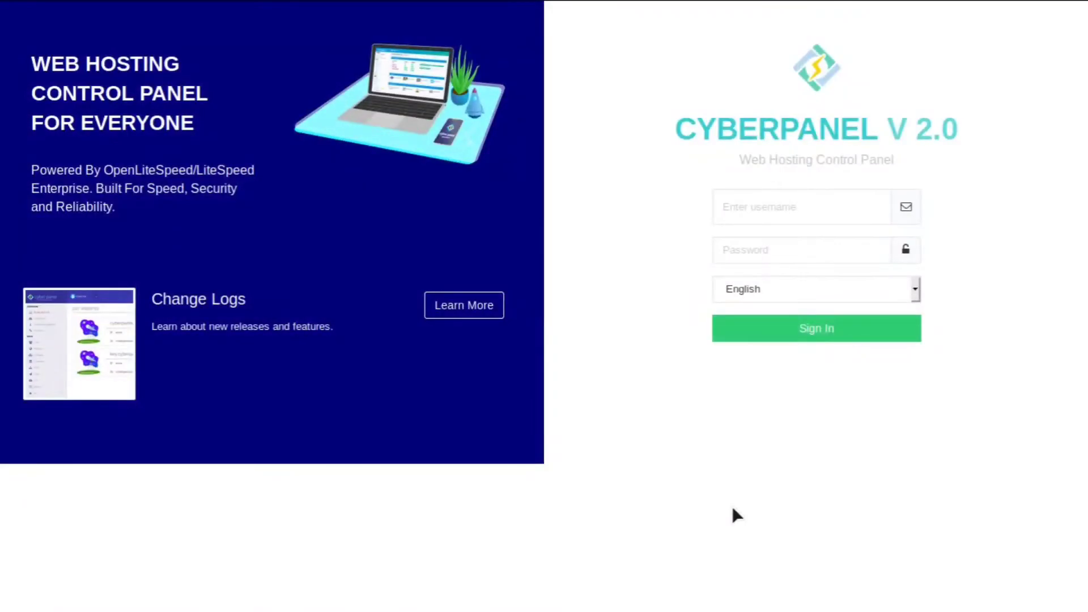
- Enter username 'admin' and paste the admin password copied from the terminal
{"action": "left_click", "coordinate": [788, 200]}
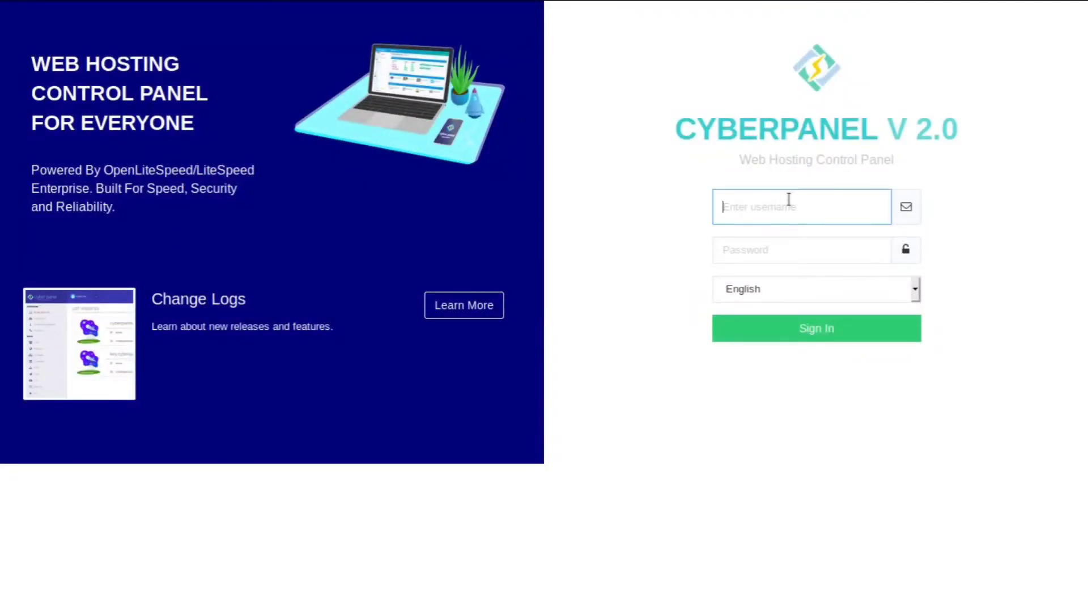
{"action": "type", "text": "admin"}
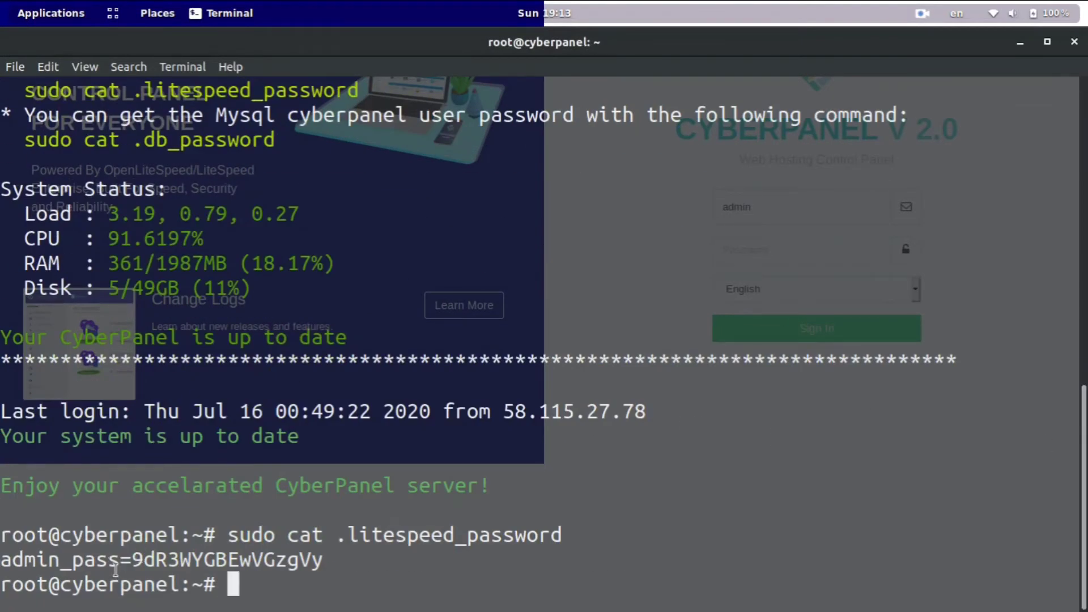
{"action": "left_click_drag", "start_coordinate": [130, 559], "coordinate": [324, 561]}
{"action": "right_click", "coordinate": [331, 565]}
{"action": "left_click", "coordinate": [397, 419]}
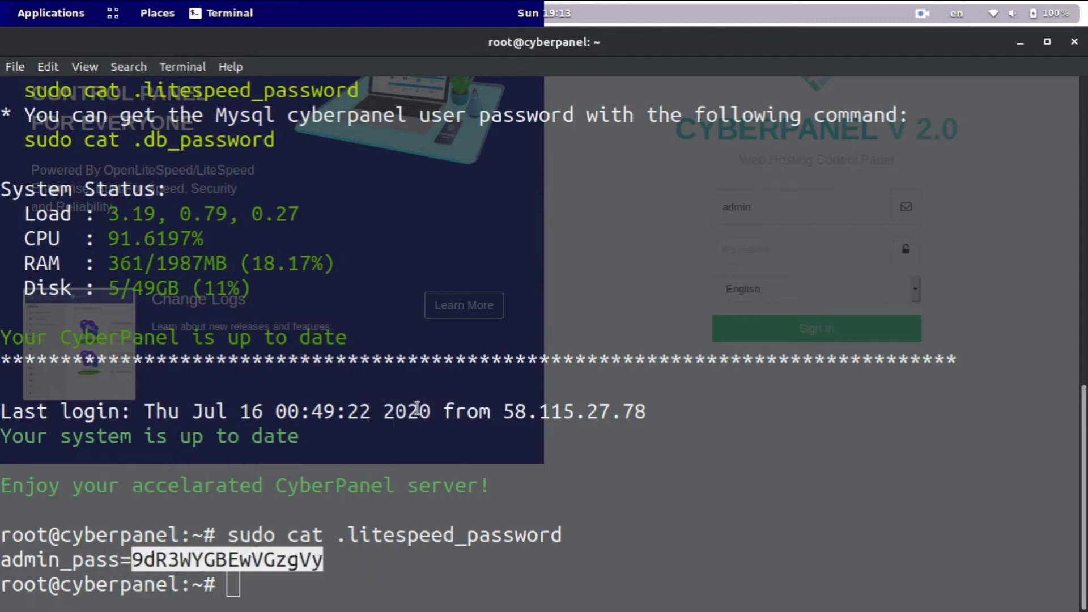
{"action": "key", "text": "alt+Tab"}
{"action": "left_click", "coordinate": [789, 258]}
{"action": "key", "text": "ctrl+v"}
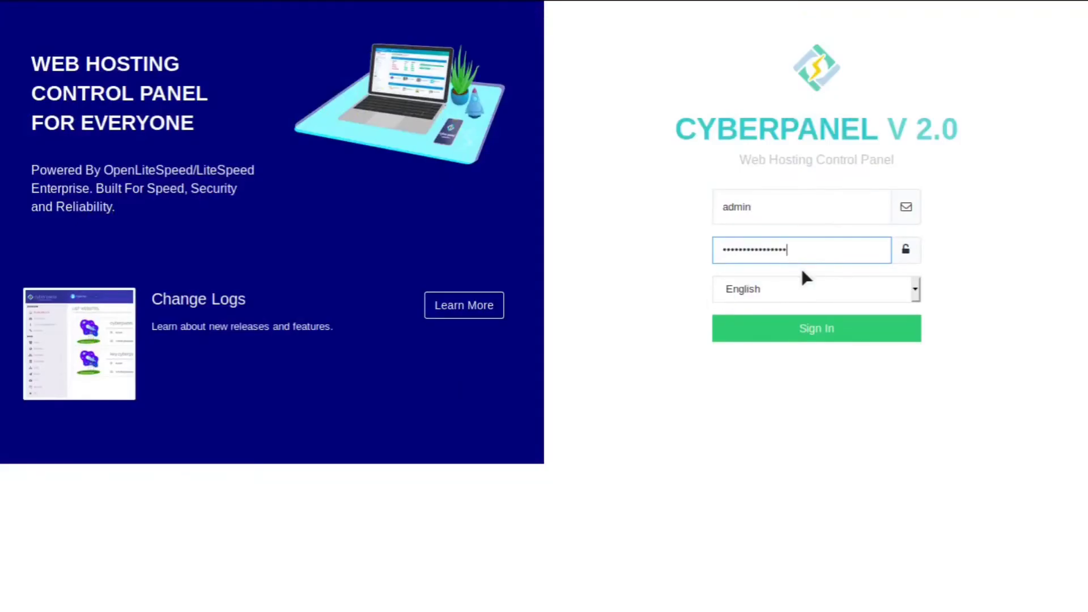
- Keep English as the language, sign in, and decline saving the login in Firefox
{"action": "left_click", "coordinate": [850, 290]}
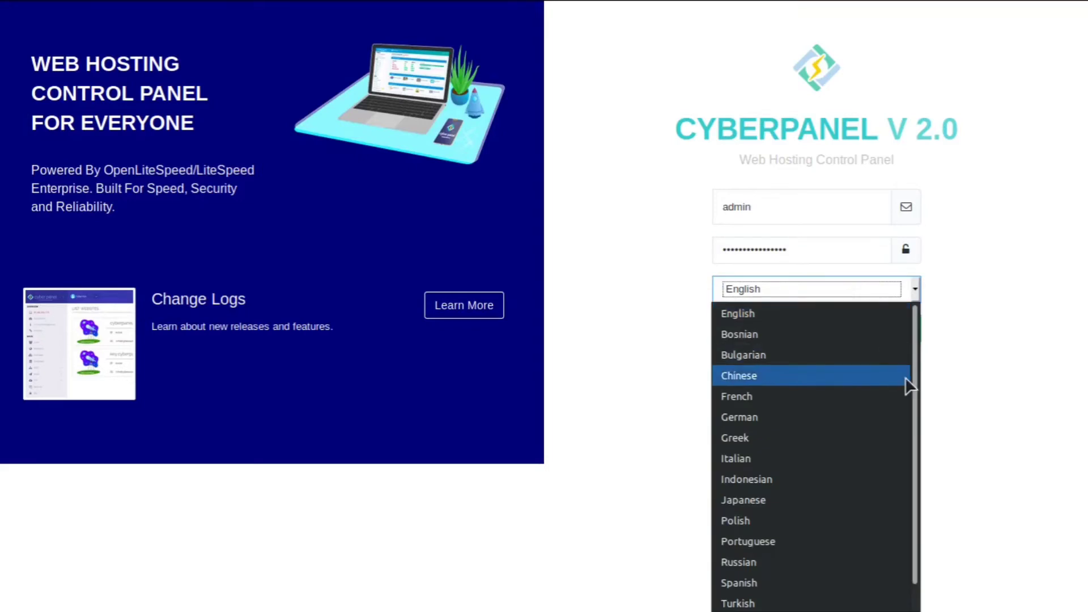
{"action": "left_click_drag", "start_coordinate": [915, 396], "coordinate": [903, 342]}
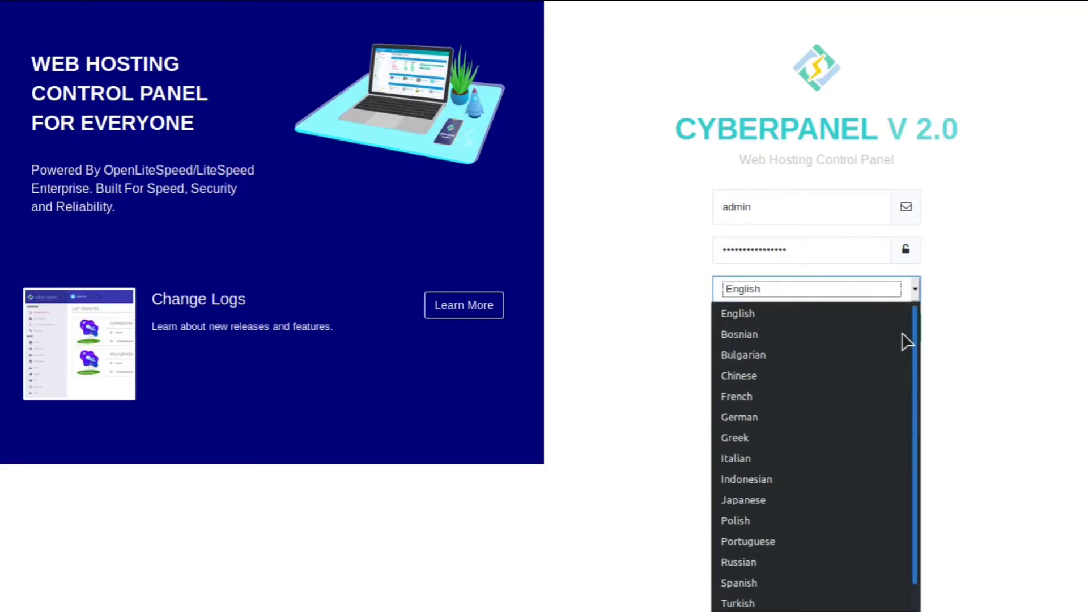
{"action": "left_click", "coordinate": [1001, 340]}
{"action": "left_click", "coordinate": [821, 324]}
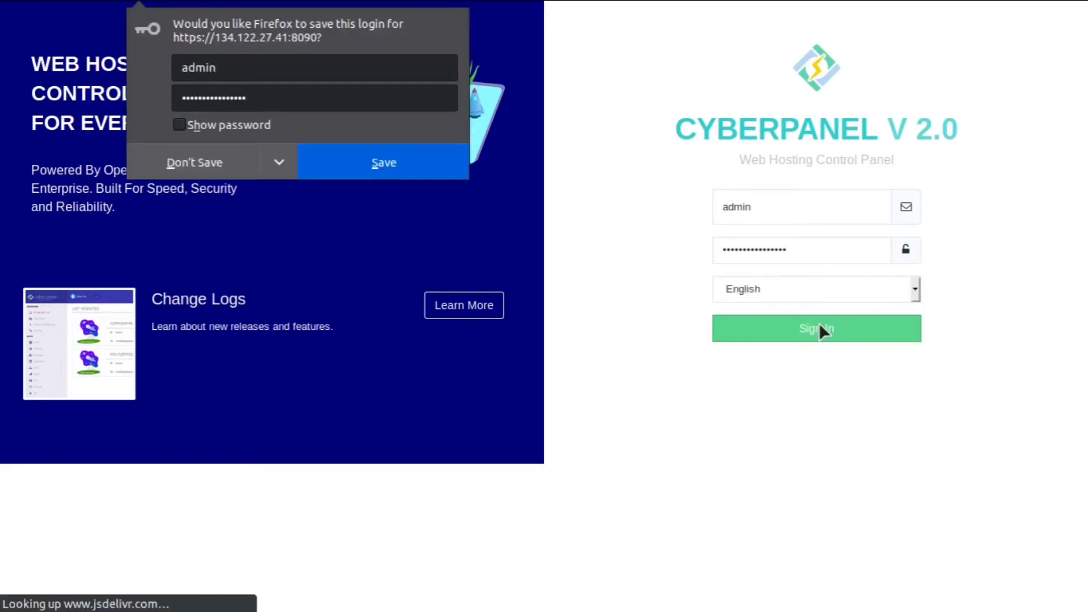
{"action": "left_click", "coordinate": [180, 164]}
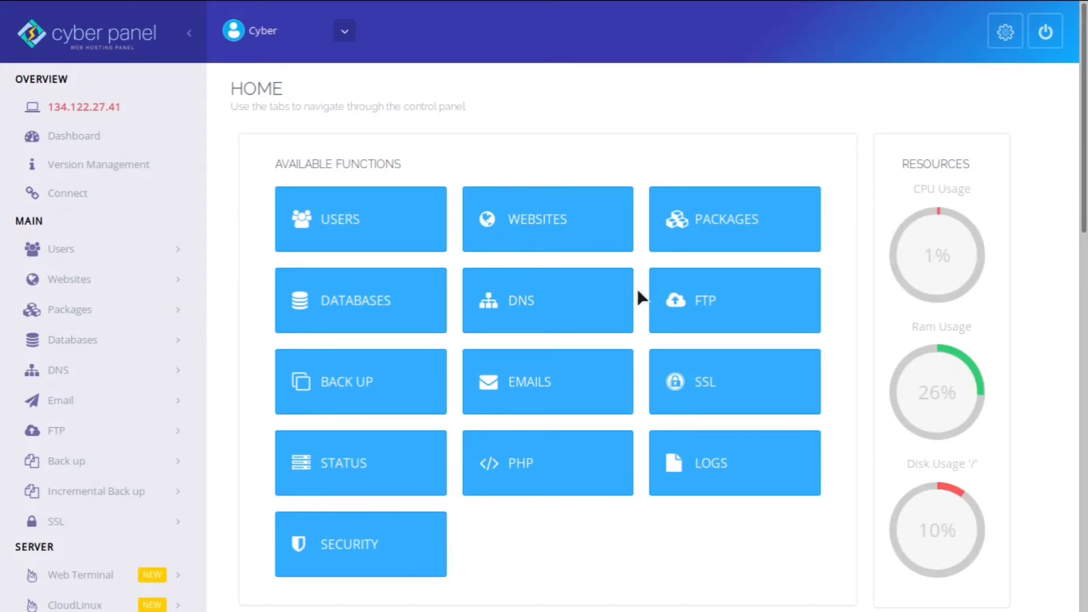
- Go from the HOME dashboard to Users > Create New User
{"action": "scroll", "coordinate": [637, 288], "scroll_direction": "down", "scroll_amount": 8}
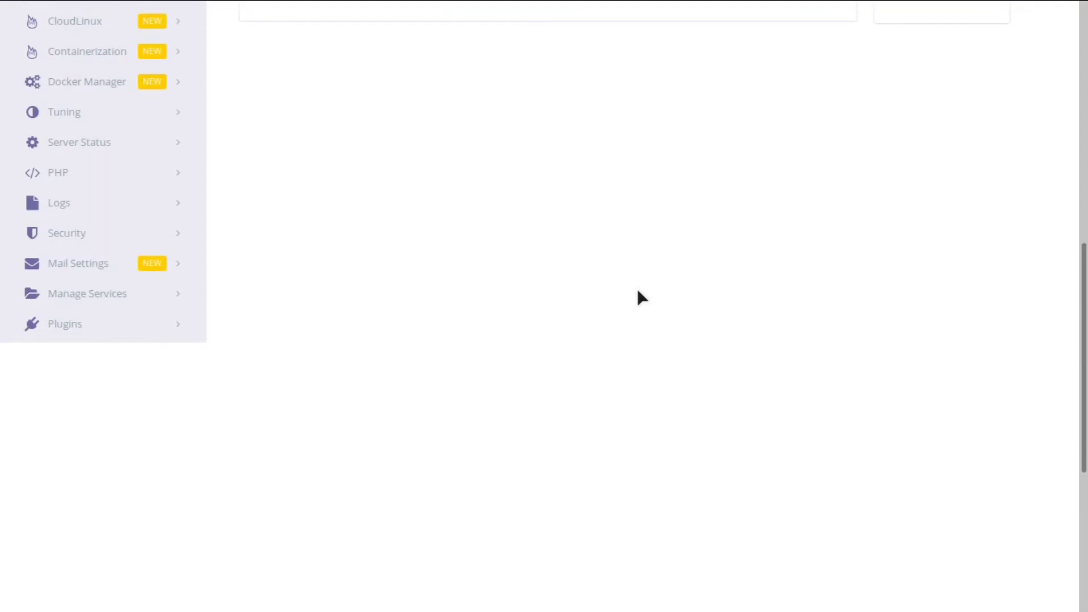
{"action": "scroll", "coordinate": [637, 288], "scroll_direction": "up", "scroll_amount": 8}
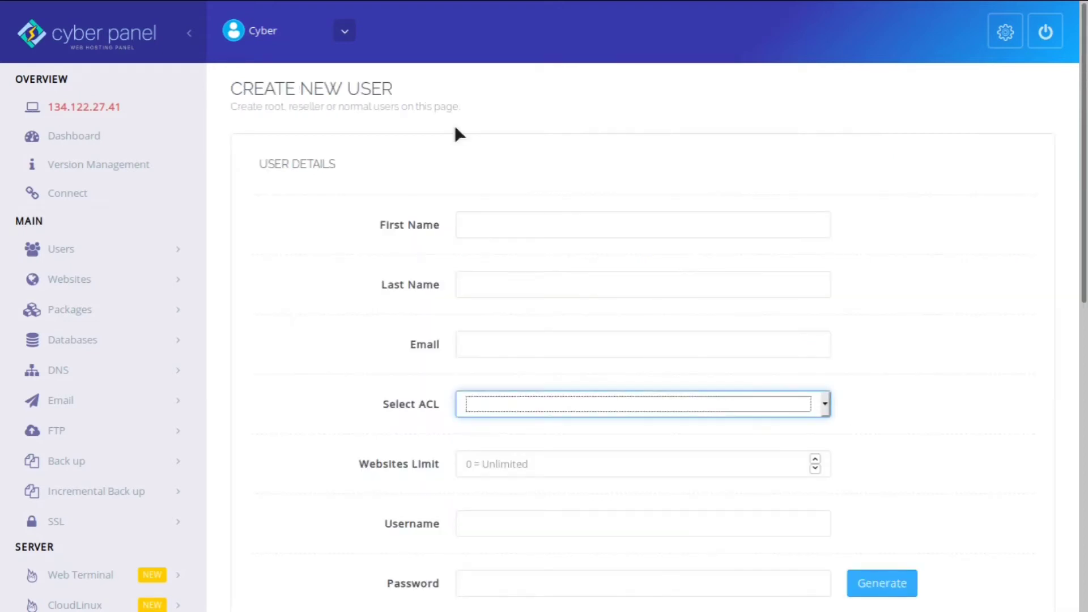
{"action": "left_click", "coordinate": [454, 132]}
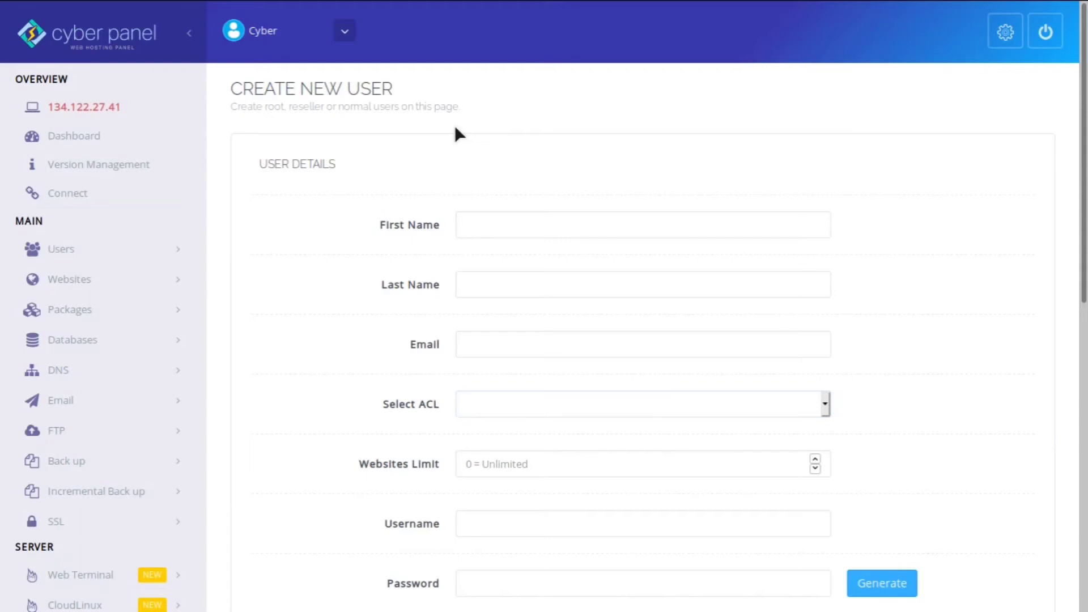
{"action": "scroll", "coordinate": [459, 133], "scroll_direction": "down", "scroll_amount": 1}
{"action": "scroll", "coordinate": [459, 134], "scroll_direction": "down", "scroll_amount": 2}
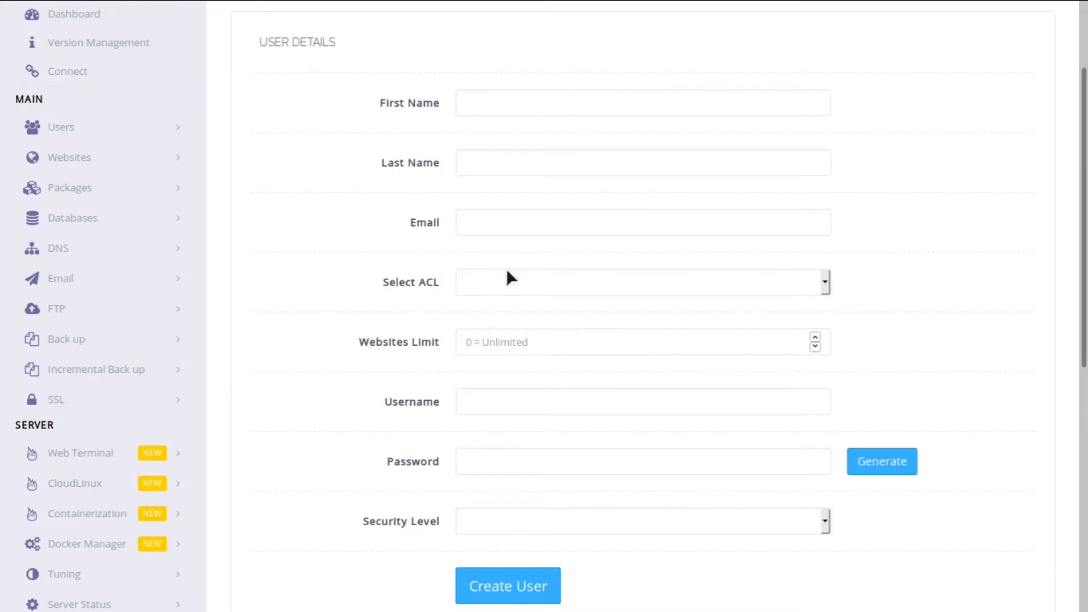
{"action": "left_click", "coordinate": [527, 290]}
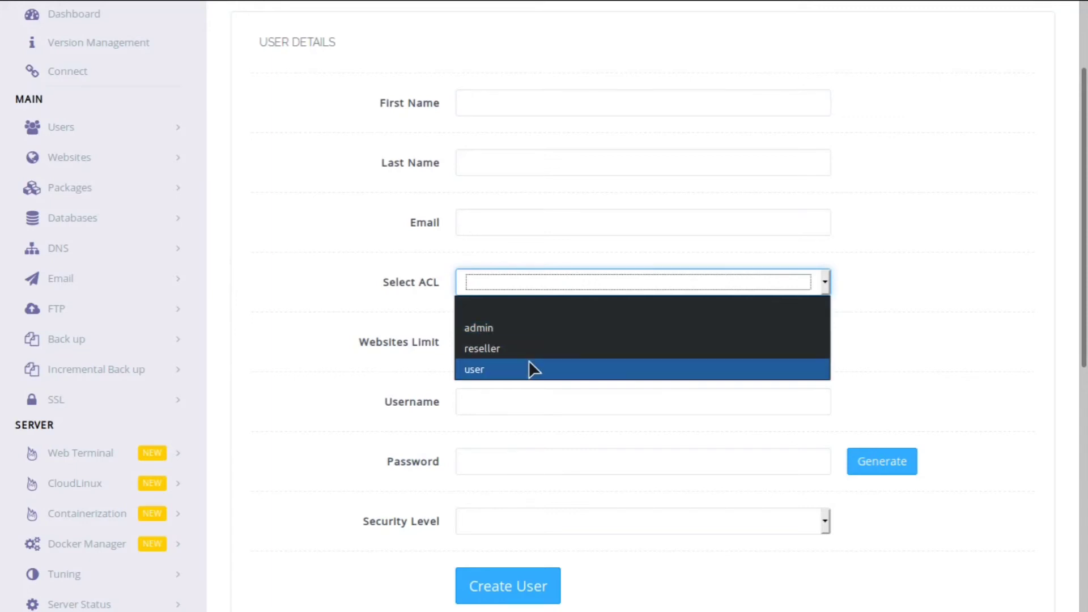
{"action": "left_click", "coordinate": [304, 359]}
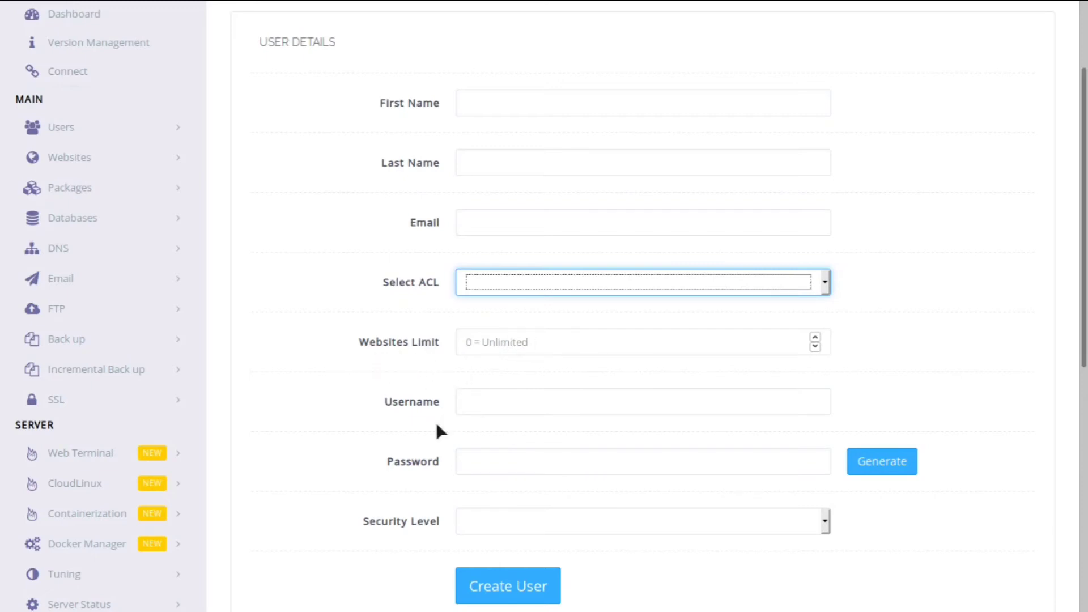
{"action": "left_click", "coordinate": [494, 529]}
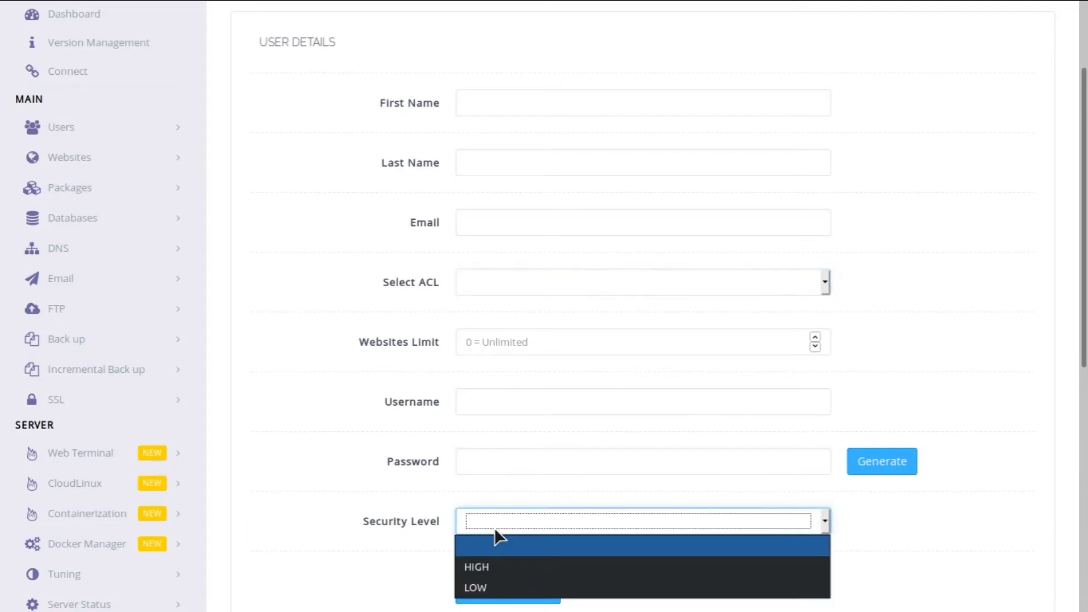
{"action": "left_click", "coordinate": [358, 536]}
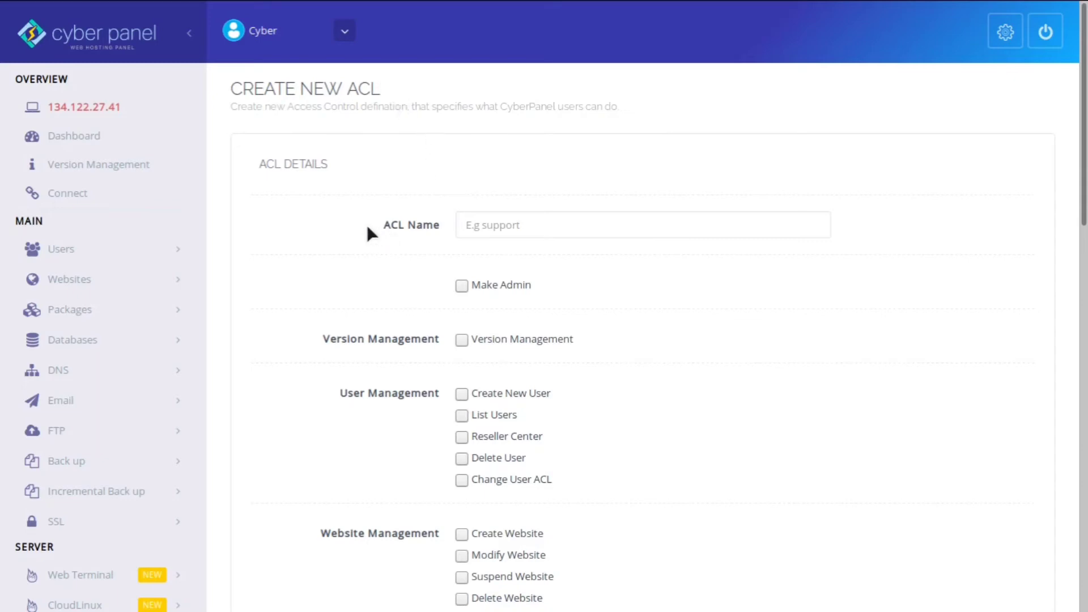
- Name the new ACL 'editor' and look over its permission checkboxes
{"action": "scroll", "coordinate": [517, 233], "scroll_direction": "down", "scroll_amount": 1}
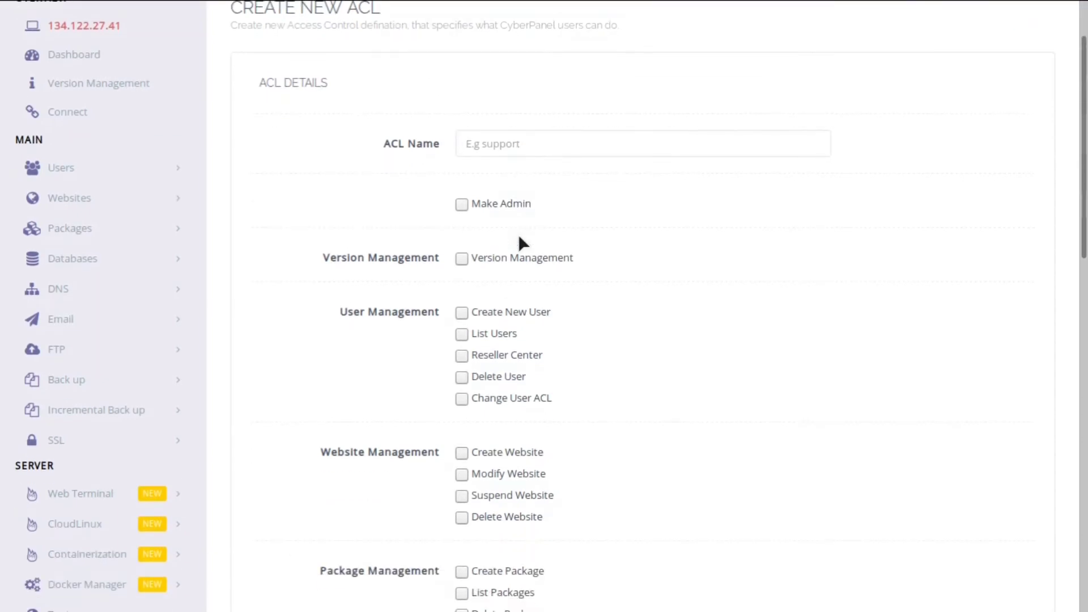
{"action": "left_click", "coordinate": [567, 148]}
{"action": "type", "text": "editor"}
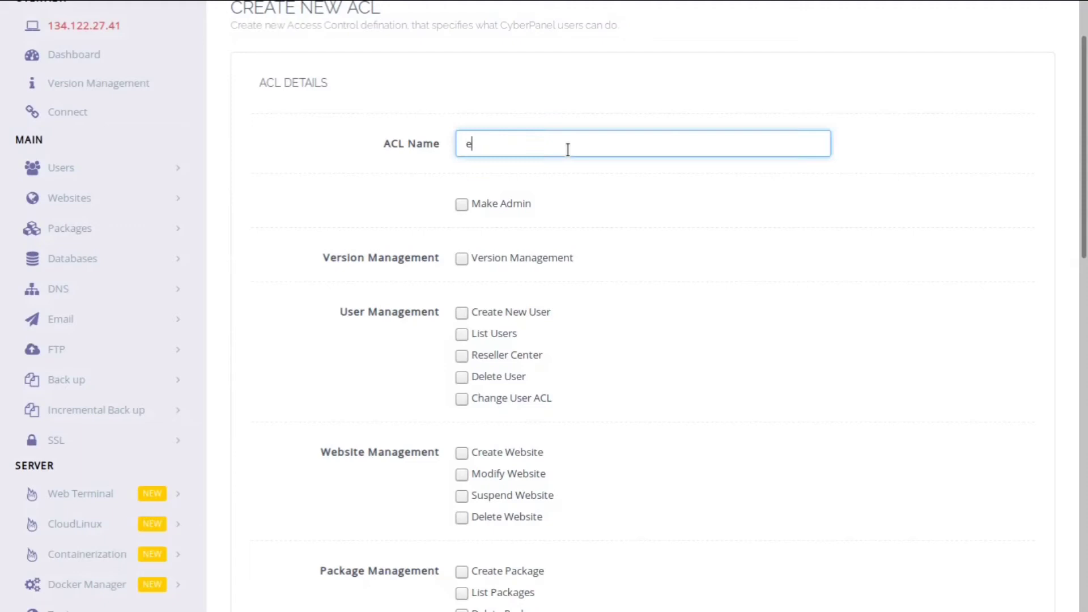
{"action": "left_click", "coordinate": [648, 226]}
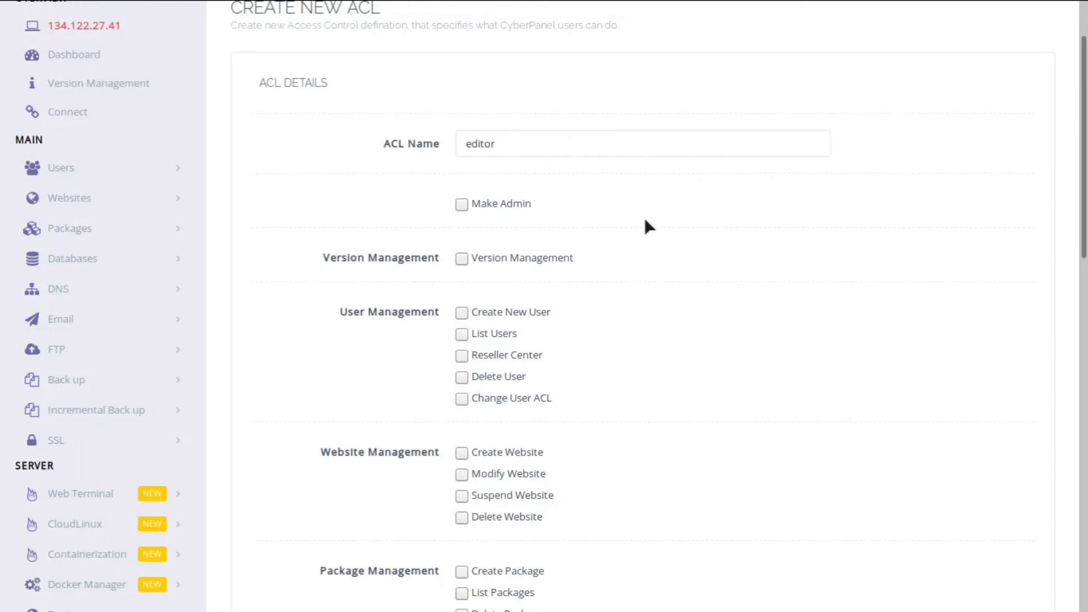
{"action": "scroll", "coordinate": [649, 227], "scroll_direction": "down", "scroll_amount": 1}
{"action": "scroll", "coordinate": [511, 368], "scroll_direction": "down", "scroll_amount": 10}
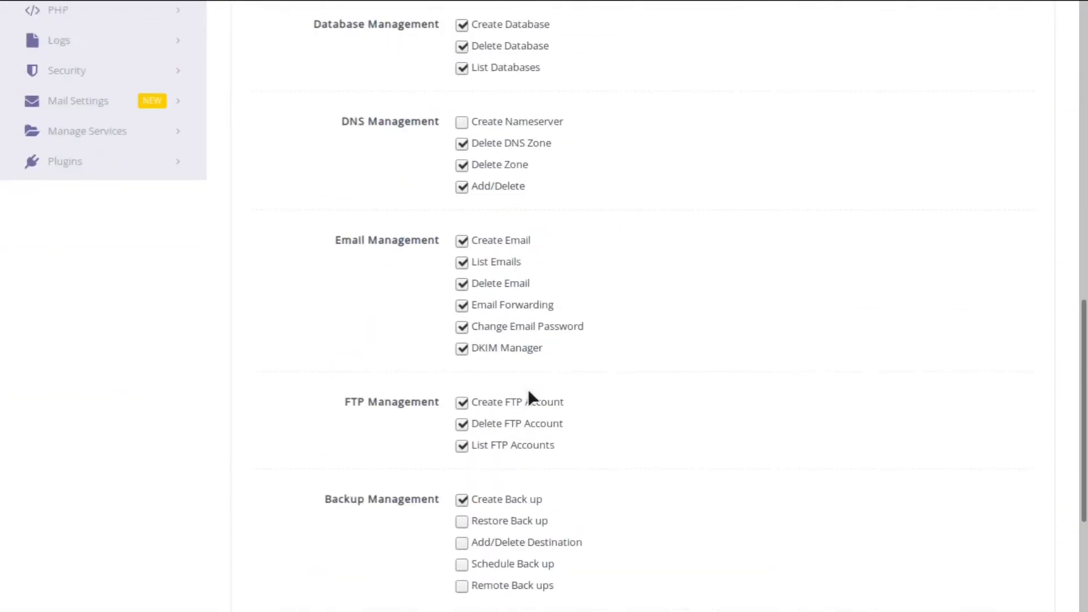
{"action": "scroll", "coordinate": [528, 391], "scroll_direction": "up", "scroll_amount": 12}
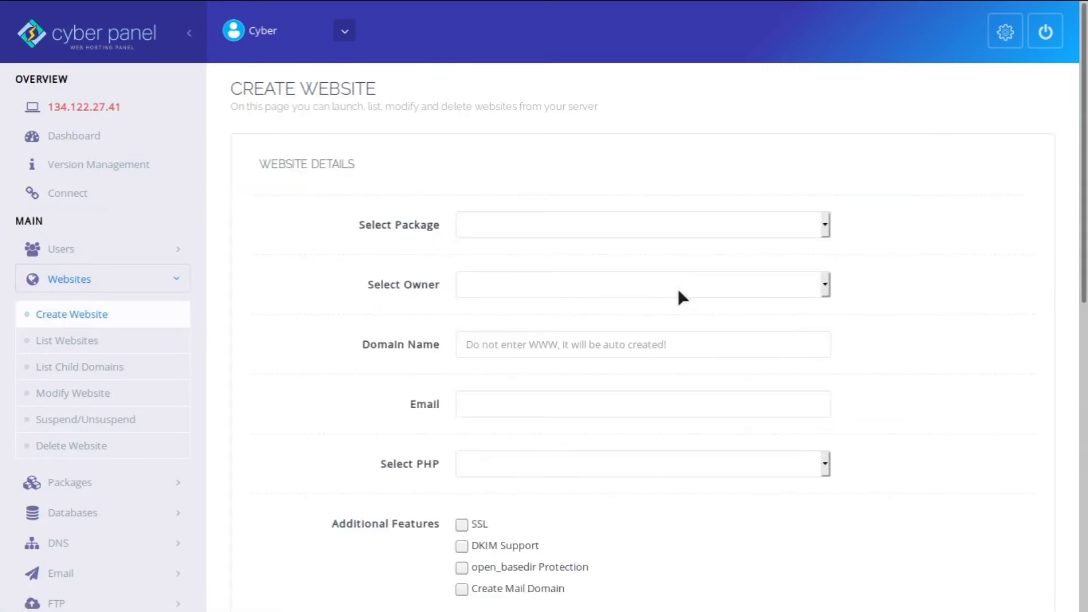
- Give the new website the Default package and admin owner, leaving the PHP version unchosen
{"action": "scroll", "coordinate": [679, 292], "scroll_direction": "down", "scroll_amount": 5}
{"action": "scroll", "coordinate": [679, 292], "scroll_direction": "up", "scroll_amount": 5}
{"action": "scroll", "coordinate": [678, 292], "scroll_direction": "down", "scroll_amount": 1}
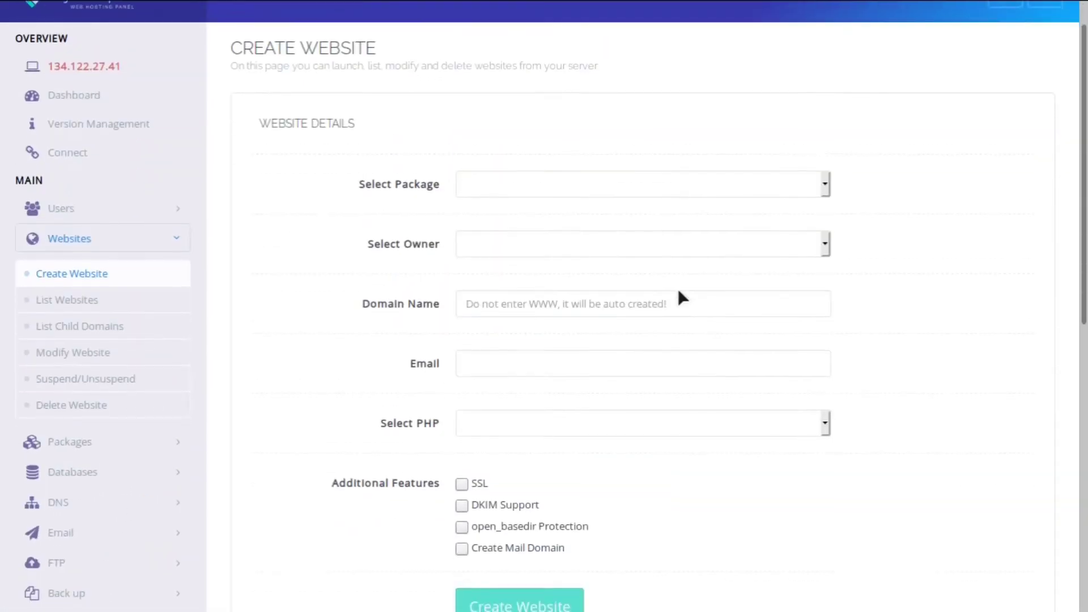
{"action": "scroll", "coordinate": [678, 291], "scroll_direction": "down", "scroll_amount": 1}
{"action": "left_click", "coordinate": [558, 149]}
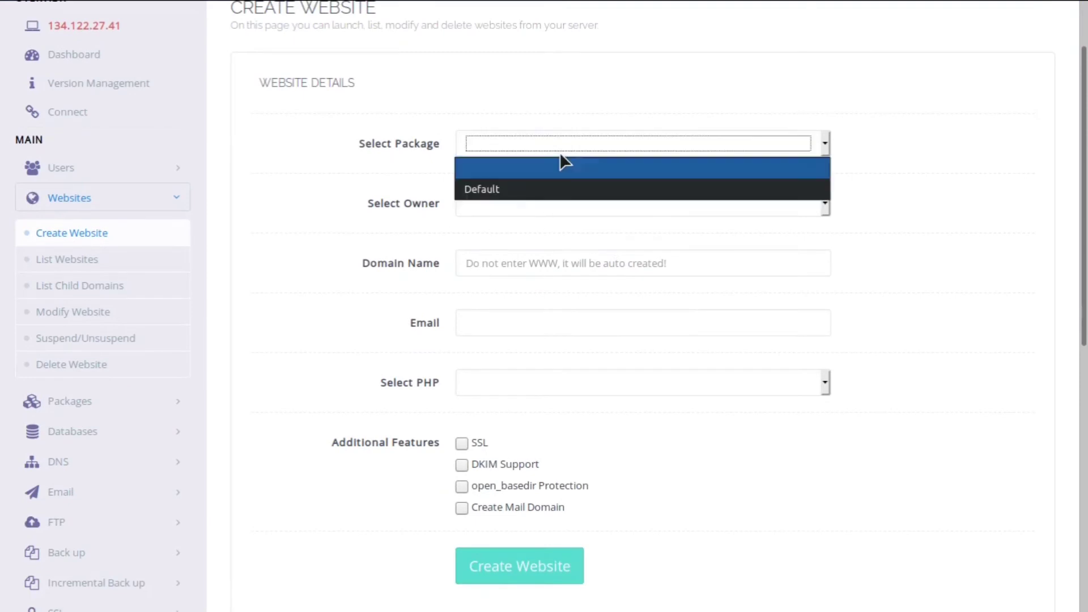
{"action": "left_click", "coordinate": [534, 188]}
{"action": "left_click", "coordinate": [499, 207]}
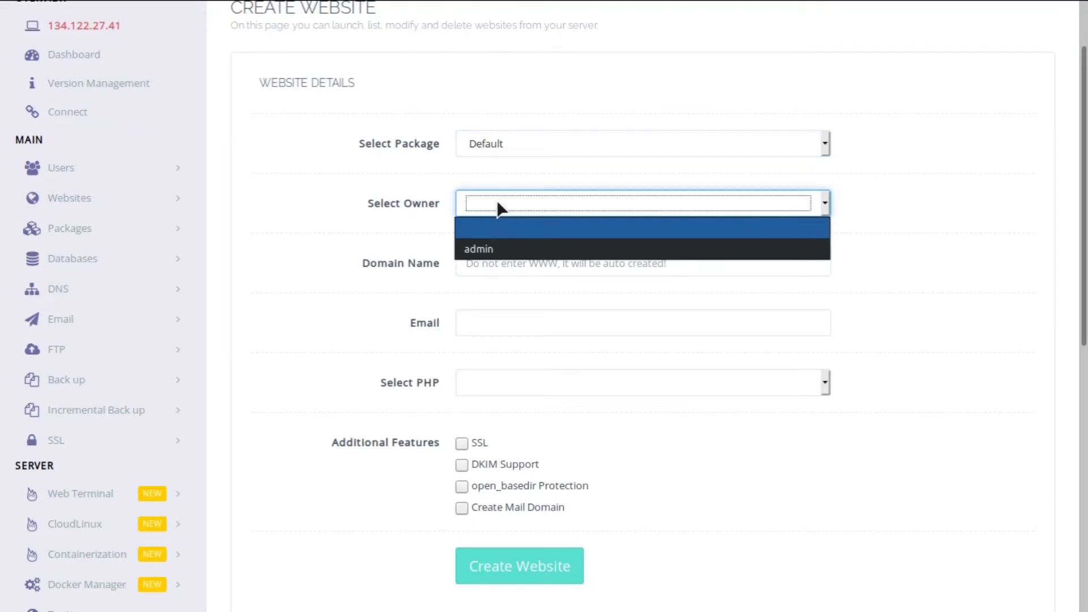
{"action": "left_click", "coordinate": [522, 239]}
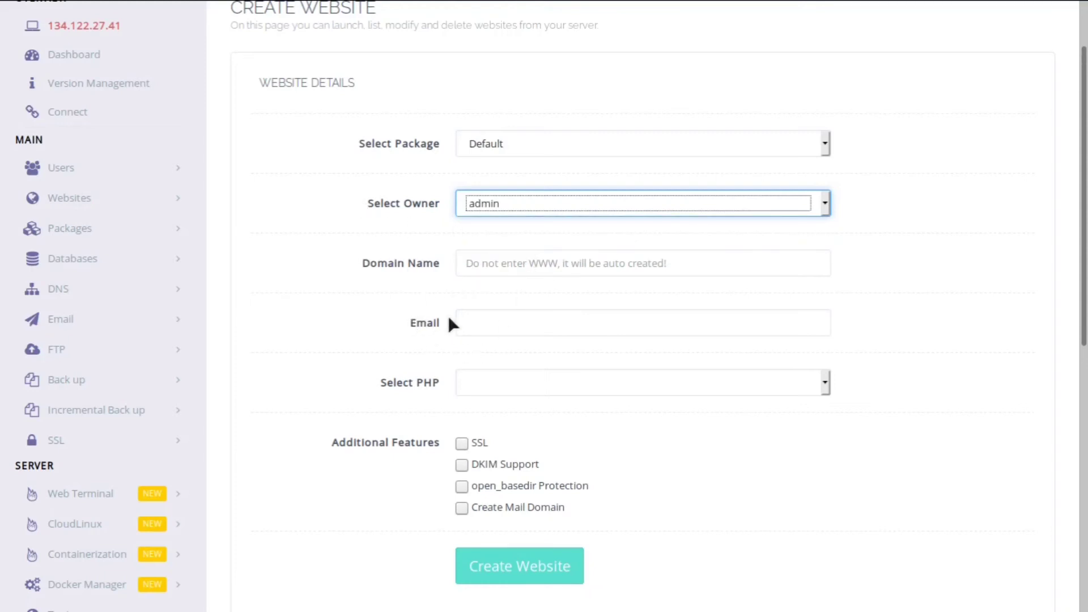
{"action": "left_click", "coordinate": [531, 379]}
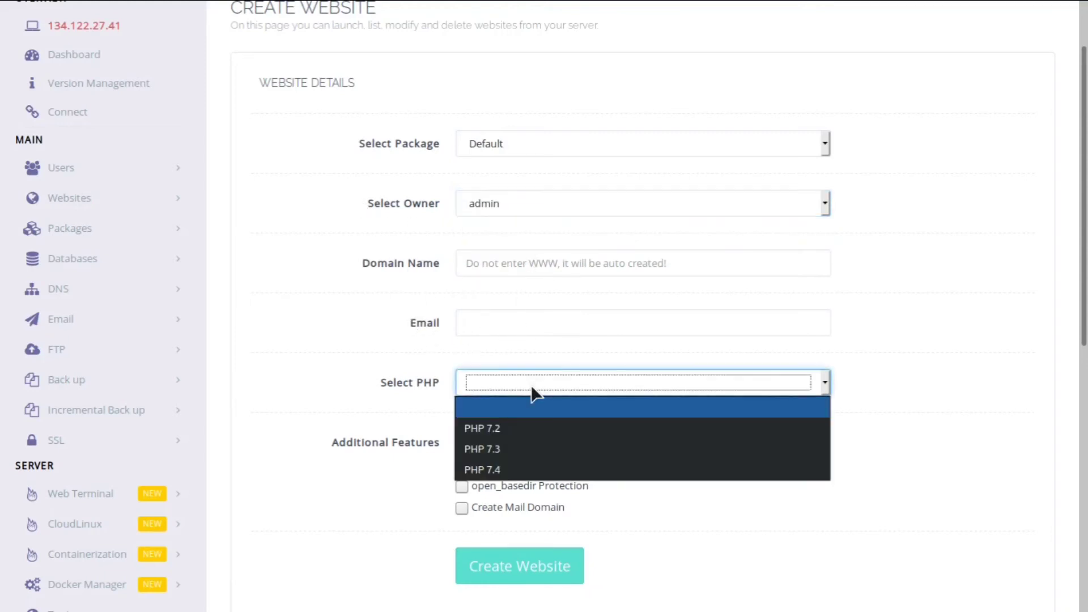
{"action": "left_click", "coordinate": [308, 422]}
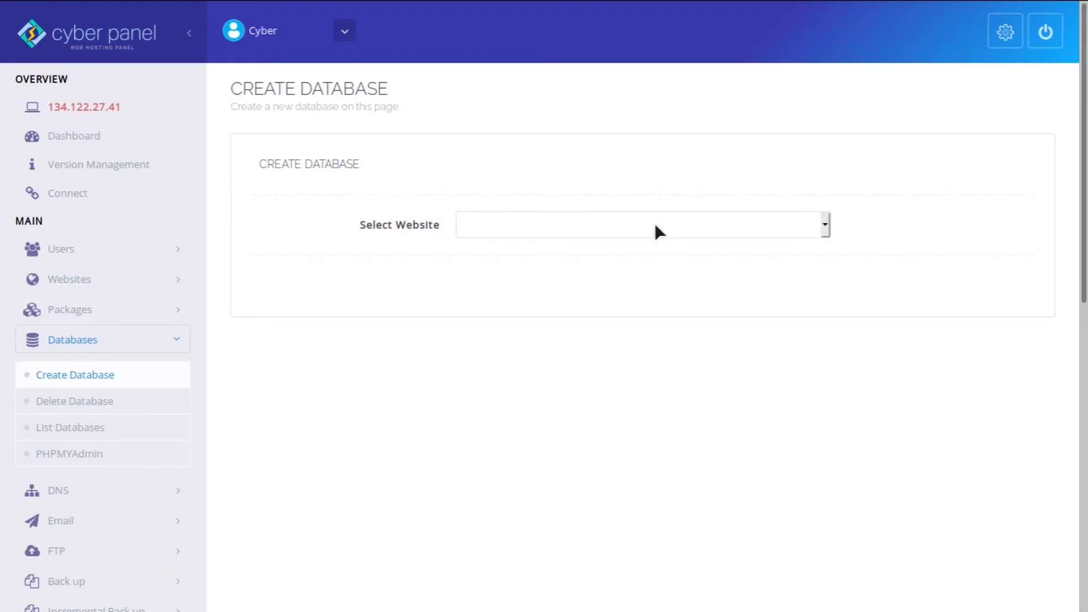
- Attach a new database named 'test' to test.com, fixing a mistyped name
{"action": "left_click", "coordinate": [657, 227]}
{"action": "left_click", "coordinate": [583, 267]}
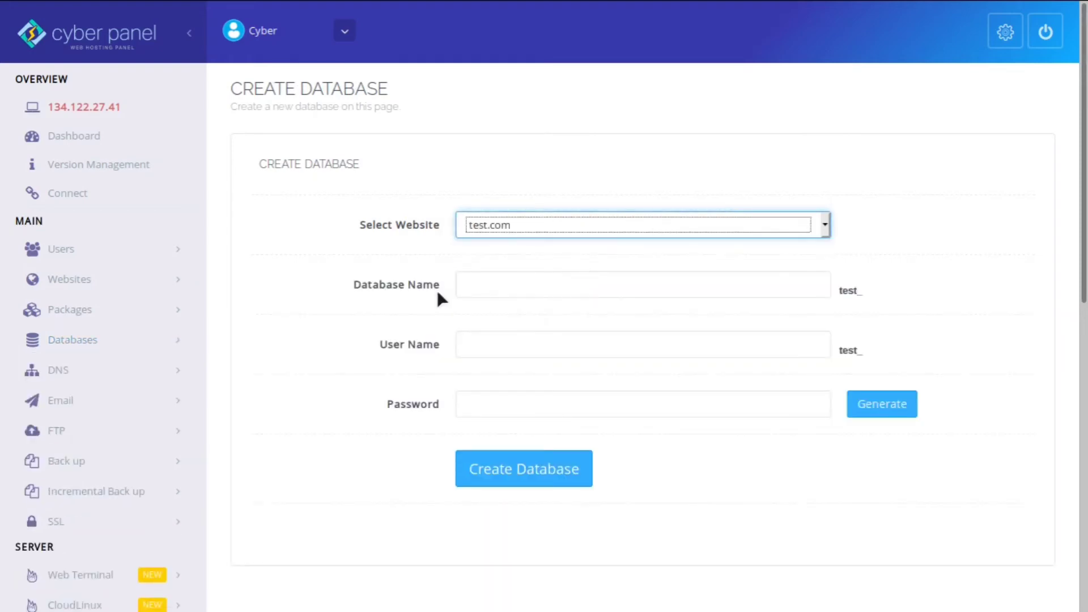
{"action": "left_click", "coordinate": [478, 291]}
{"action": "type", "text": "sk86"}
{"action": "key", "text": "BackSpace"}
{"action": "key", "text": "BackSpace"}
{"action": "key", "text": "BackSpace"}
{"action": "key", "text": "BackSpace"}
{"action": "type", "text": "t"}
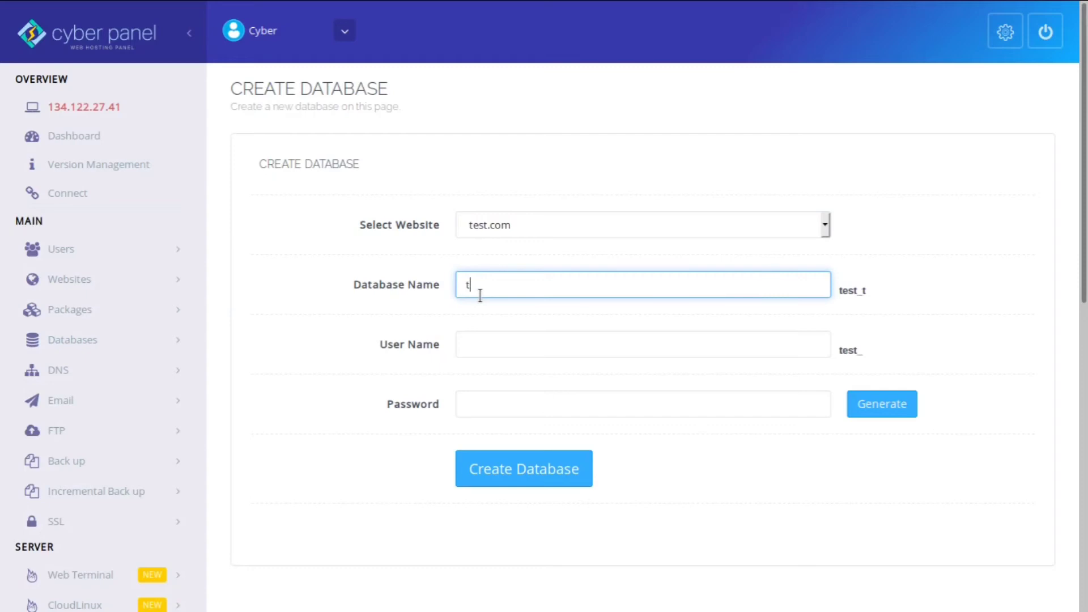
{"action": "type", "text": "est"}
{"action": "key", "text": "Tab"}
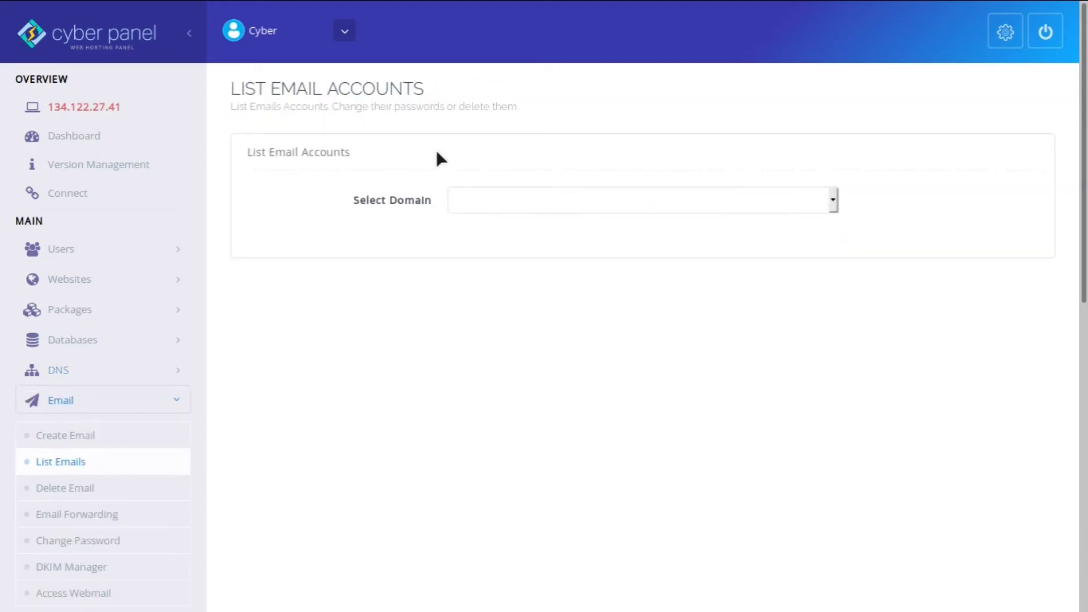
- List test.com's email accounts and review its POP3, IMAP and SMTP client settings
{"action": "left_click", "coordinate": [531, 205]}
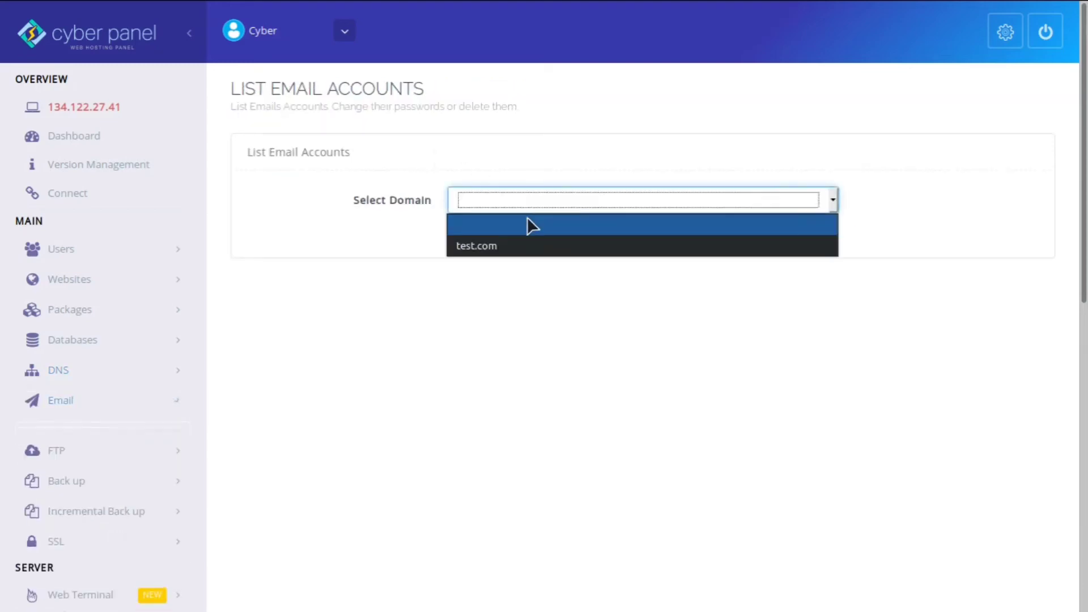
{"action": "left_click", "coordinate": [509, 249]}
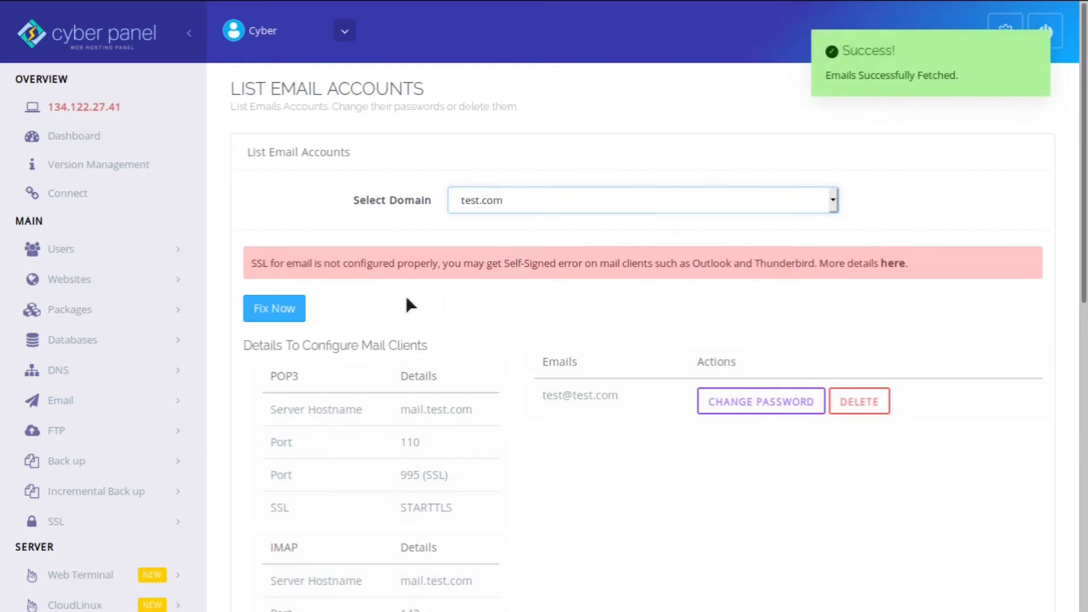
{"action": "scroll", "coordinate": [407, 300], "scroll_direction": "down", "scroll_amount": 4}
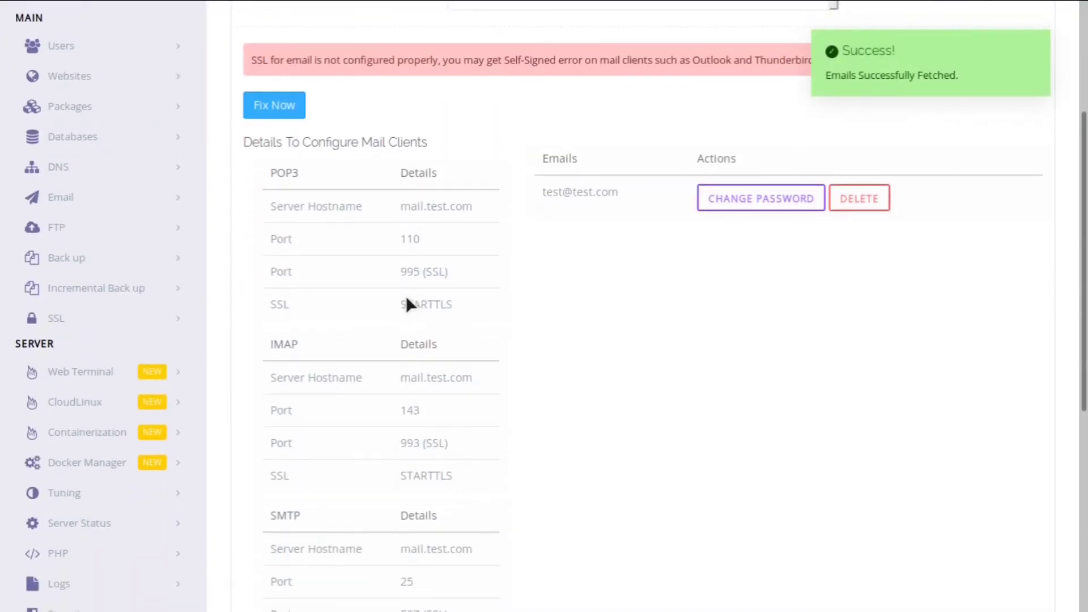
{"action": "scroll", "coordinate": [328, 204], "scroll_direction": "down", "scroll_amount": 2}
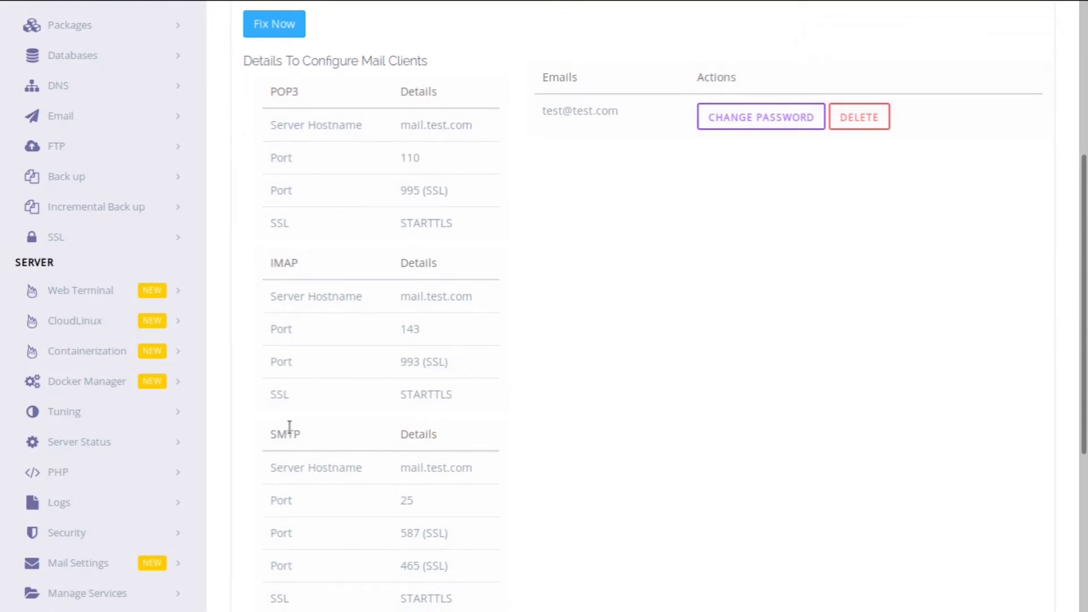
{"action": "scroll", "coordinate": [290, 429], "scroll_direction": "down", "scroll_amount": 1}
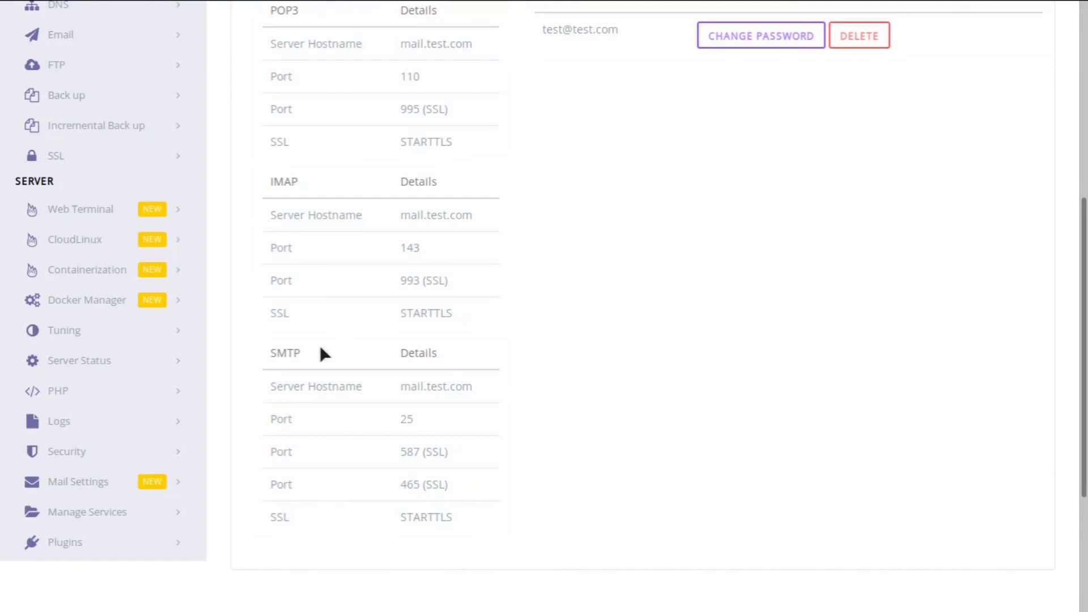
{"action": "scroll", "coordinate": [320, 348], "scroll_direction": "up", "scroll_amount": 2}
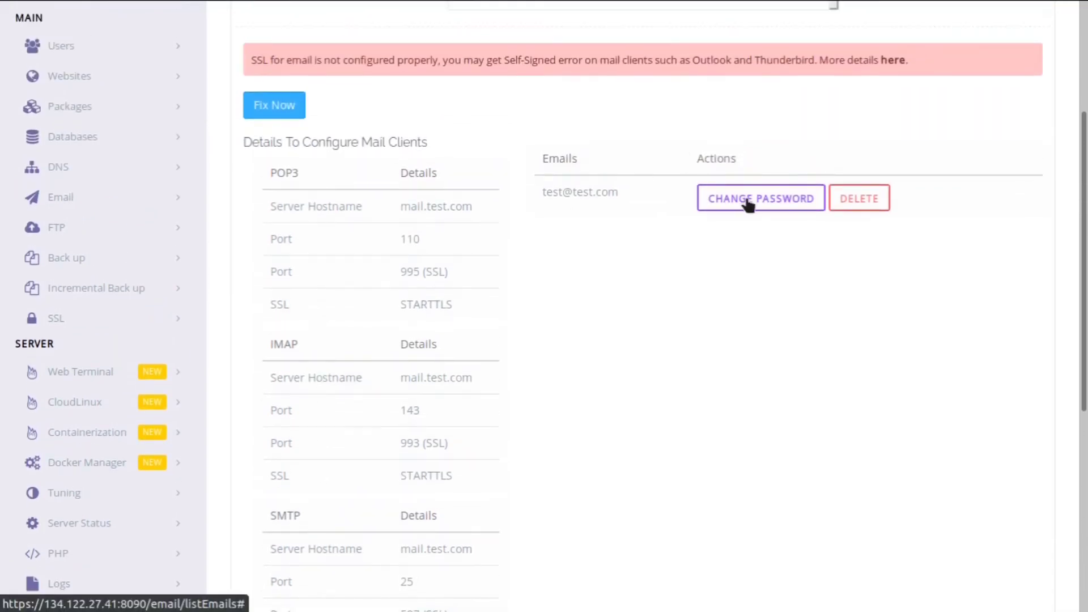
- Choose test.com as the website for a new email account
{"action": "left_click", "coordinate": [884, 198]}
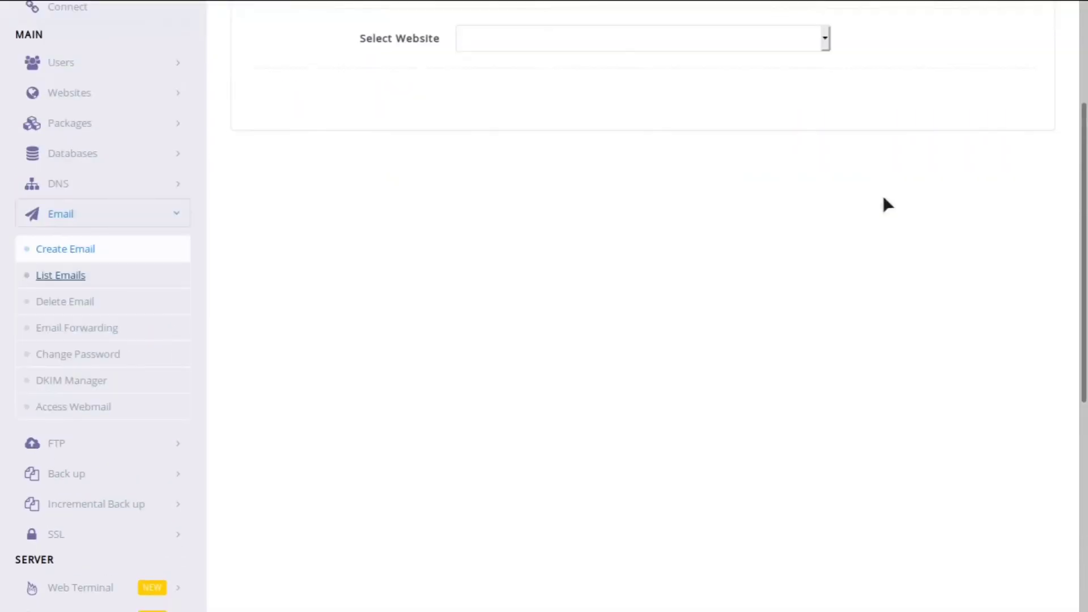
{"action": "scroll", "coordinate": [883, 197], "scroll_direction": "up", "scroll_amount": 3}
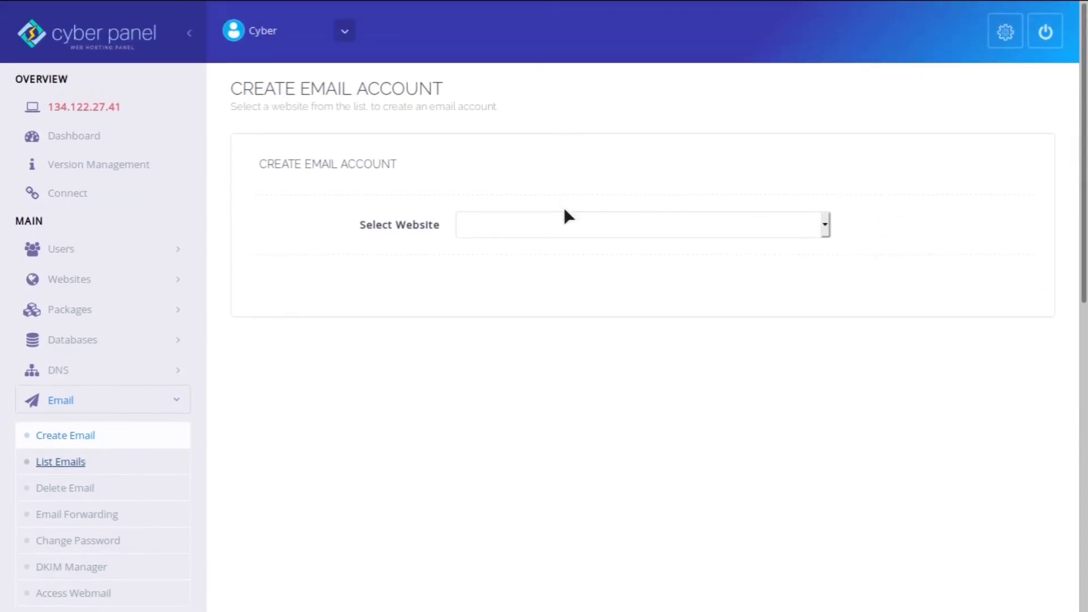
{"action": "left_click", "coordinate": [567, 221]}
{"action": "left_click", "coordinate": [538, 272]}
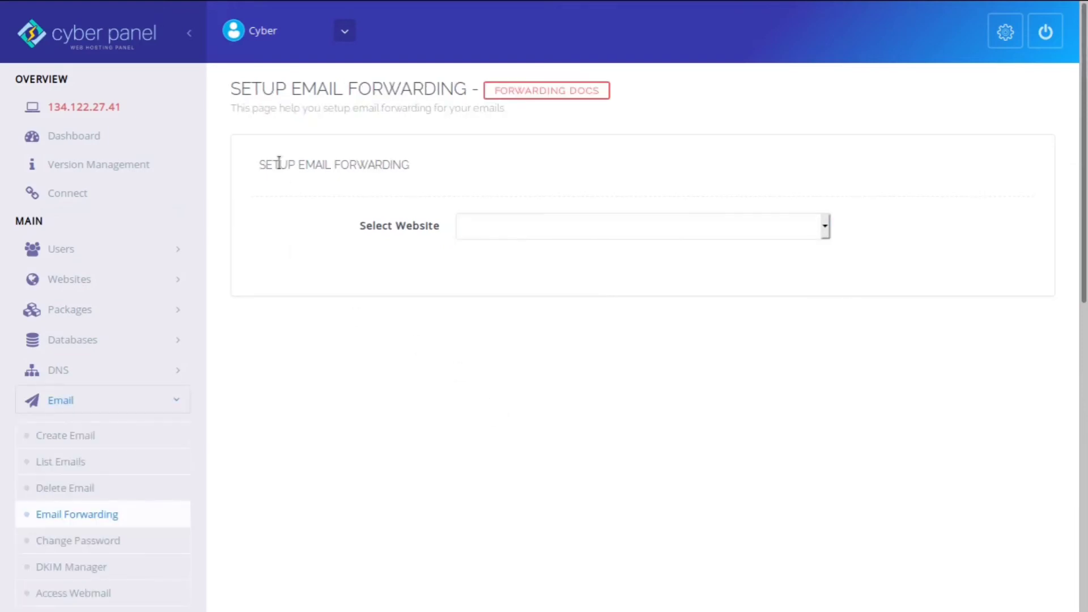
- Set up forwarding for the test.com mailbox using the 'Forward to email' option
{"action": "left_click", "coordinate": [538, 231]}
{"action": "left_click", "coordinate": [528, 271]}
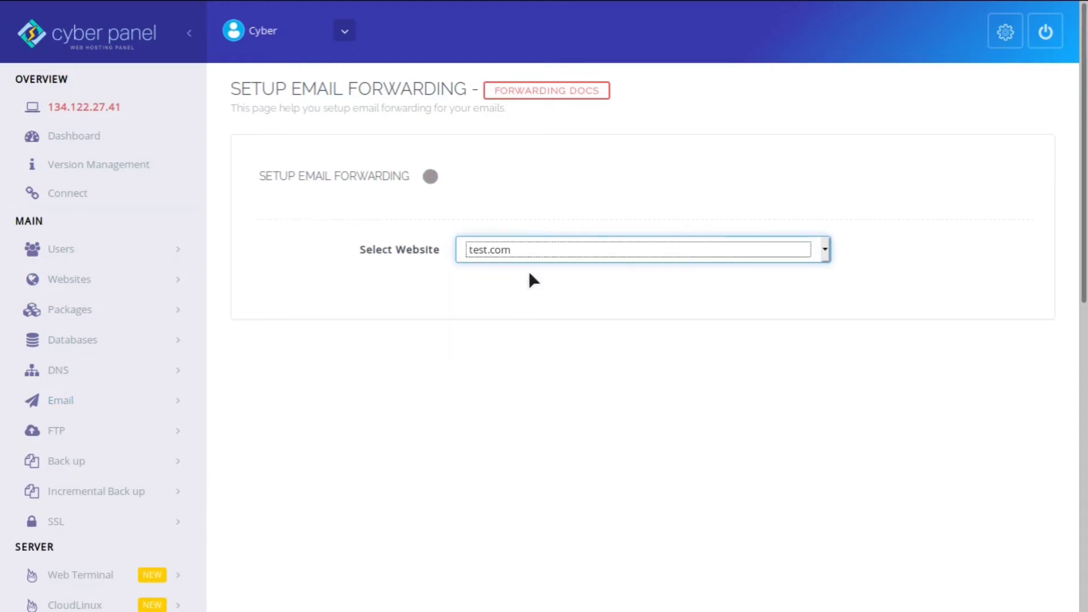
{"action": "left_click", "coordinate": [553, 287]}
{"action": "left_click", "coordinate": [526, 332]}
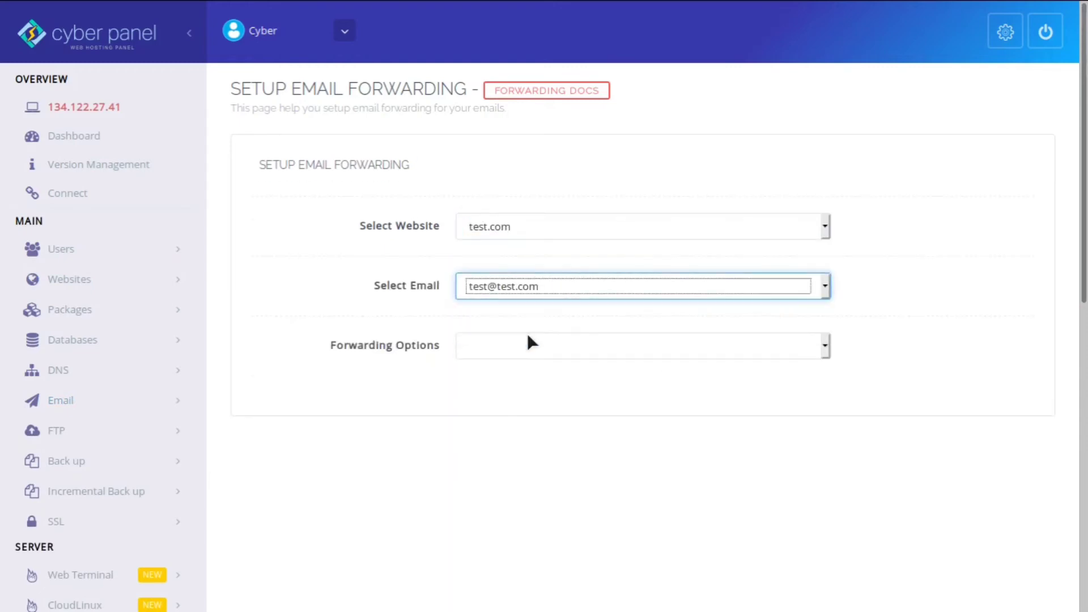
{"action": "left_click", "coordinate": [474, 356]}
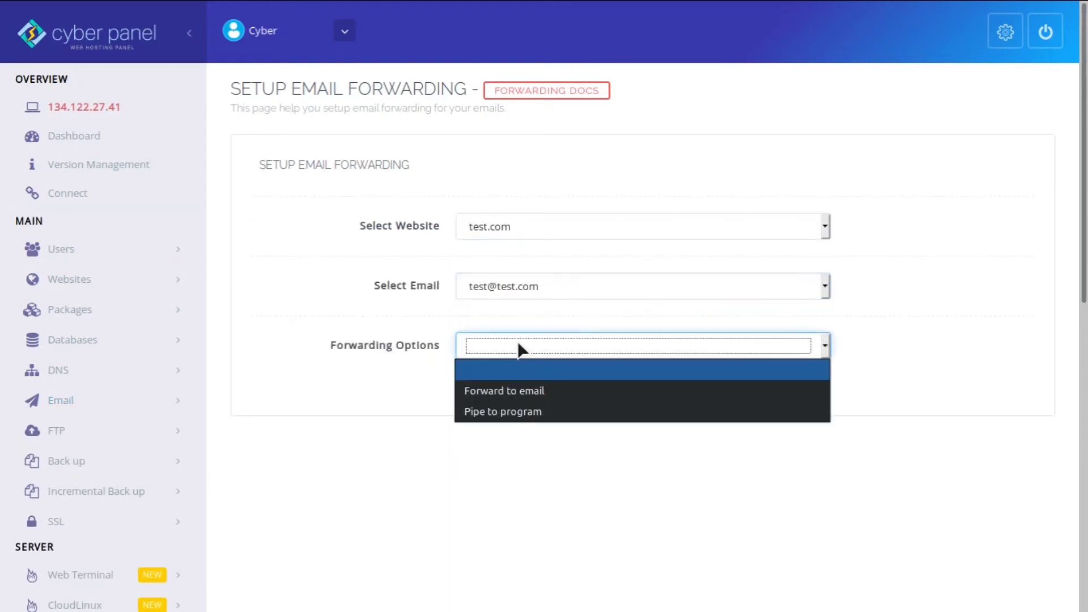
{"action": "left_click", "coordinate": [547, 392]}
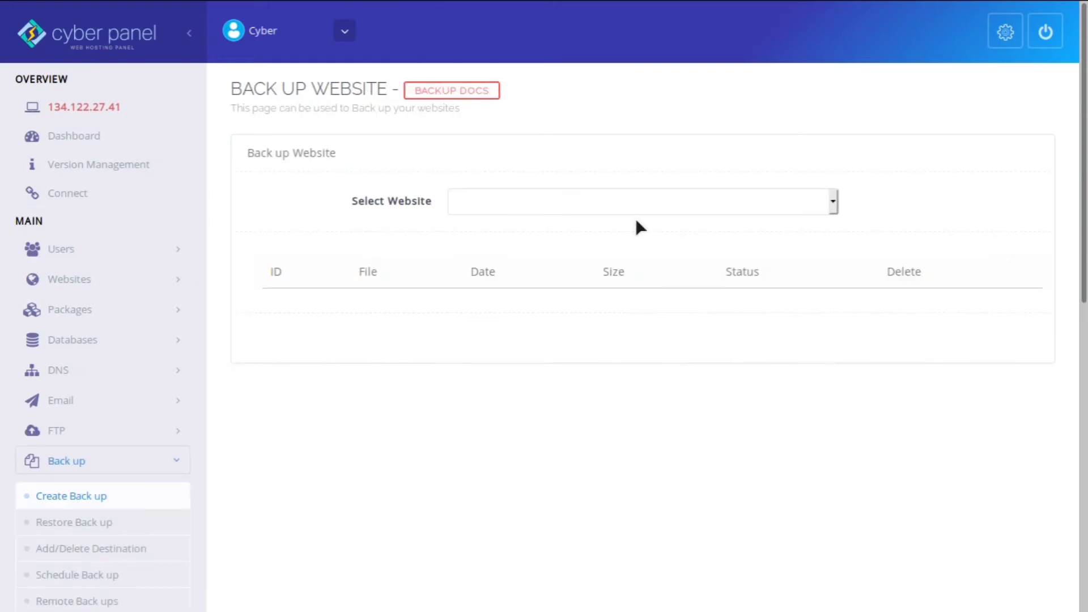
- Create a backup of test.com to the Home destination
{"action": "left_click", "coordinate": [681, 208]}
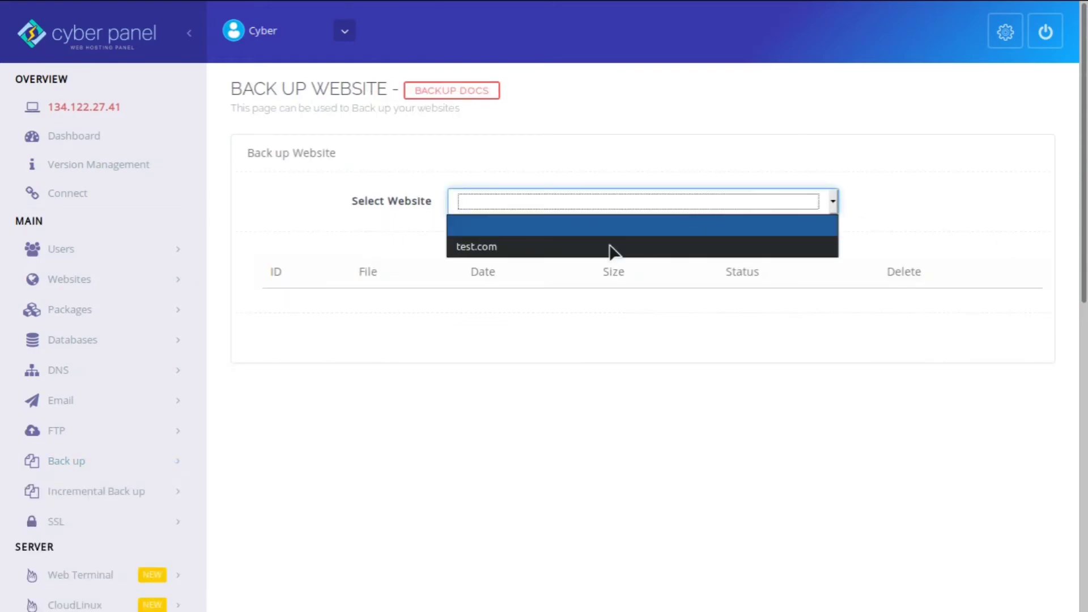
{"action": "left_click", "coordinate": [585, 248]}
{"action": "left_click", "coordinate": [533, 263]}
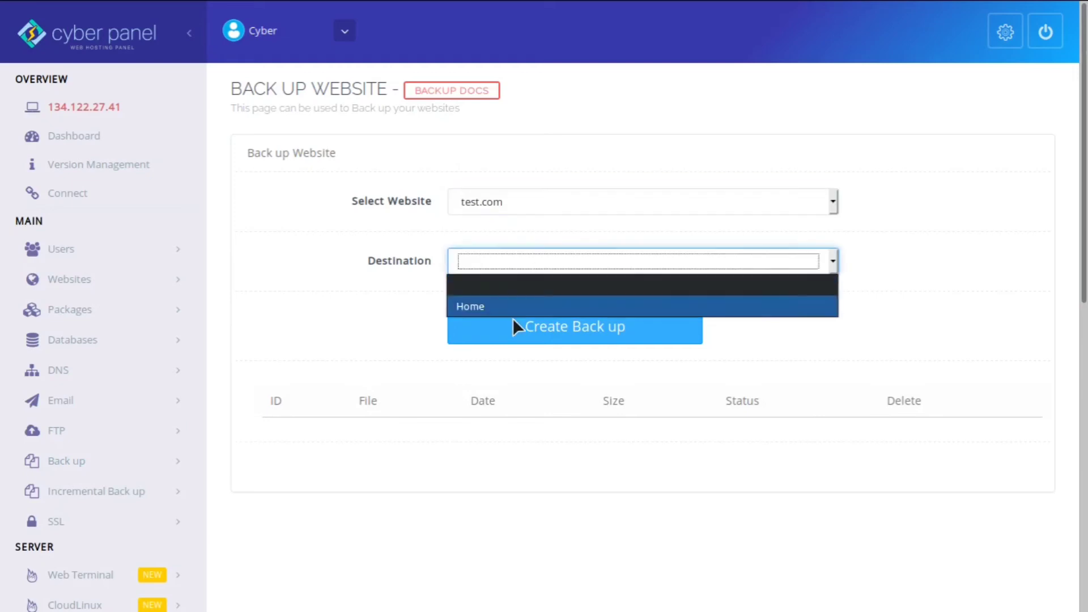
{"action": "left_click", "coordinate": [517, 306]}
{"action": "left_click", "coordinate": [568, 328]}
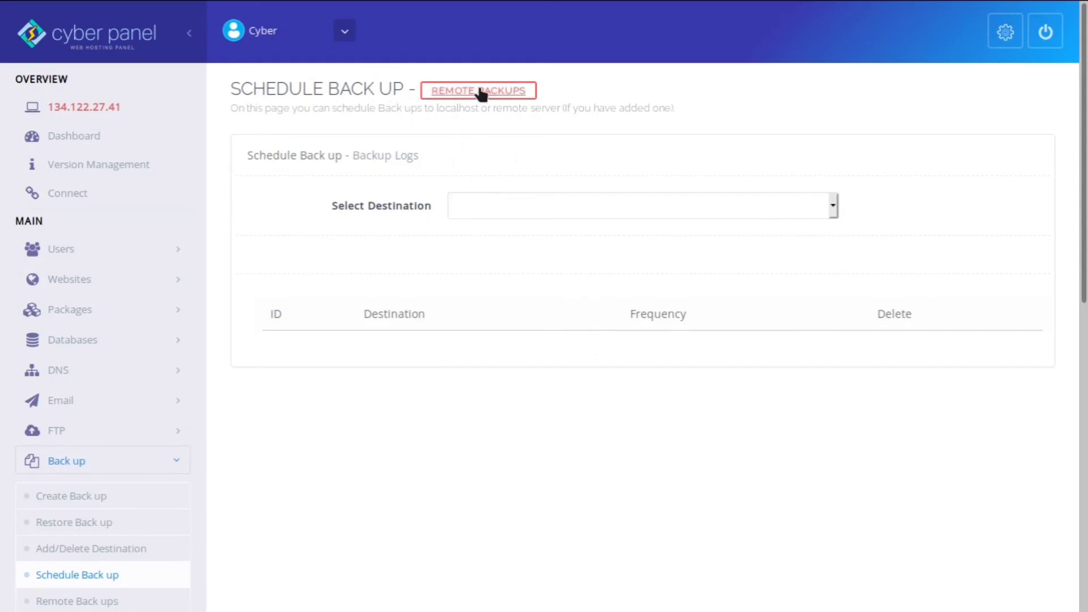
- Schedule a backup with destination Home and Daily frequency
{"action": "left_click", "coordinate": [554, 210]}
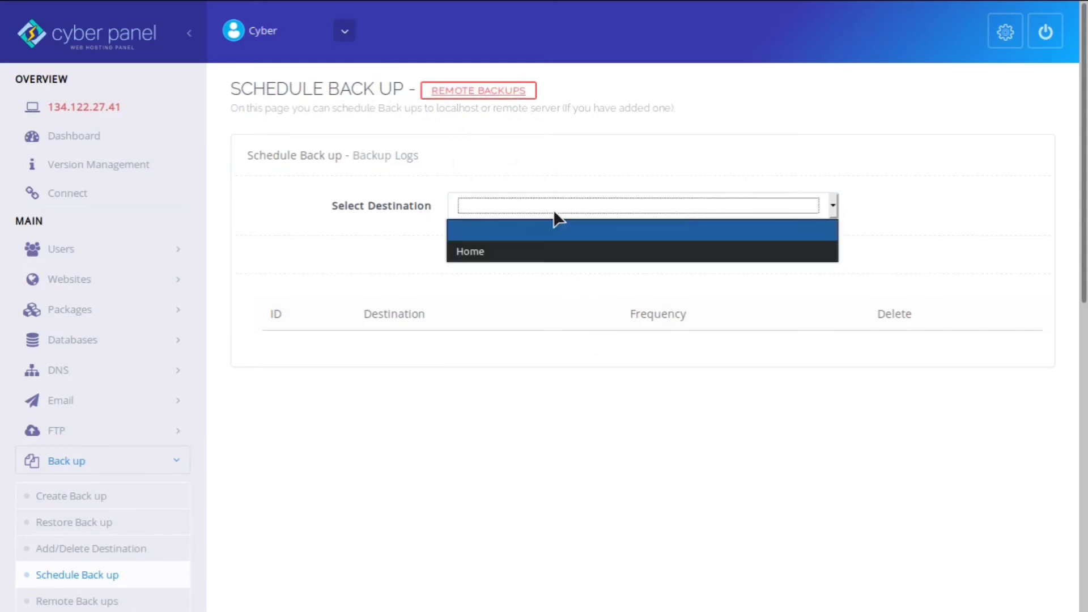
{"action": "left_click", "coordinate": [522, 256]}
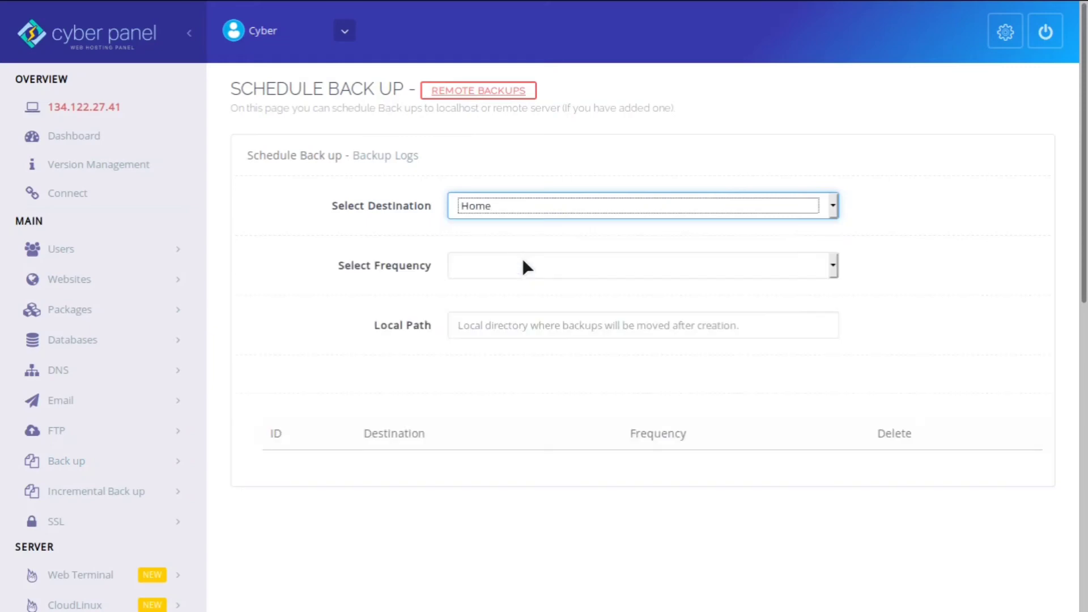
{"action": "left_click", "coordinate": [562, 273]}
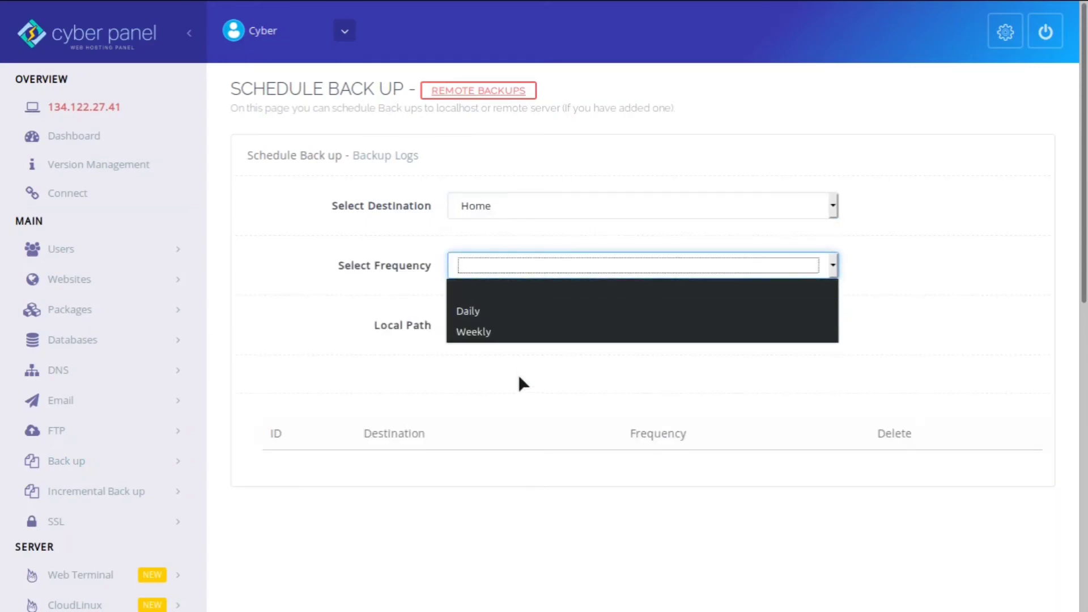
{"action": "left_click", "coordinate": [540, 311]}
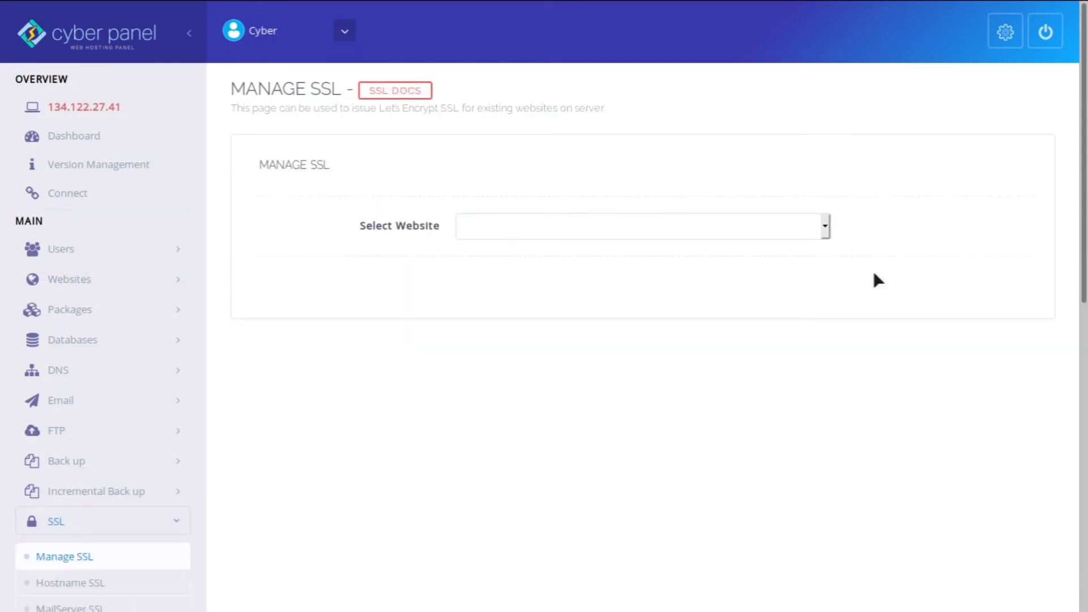
- Select test.com as the website to issue an SSL certificate for
{"action": "left_click", "coordinate": [693, 233]}
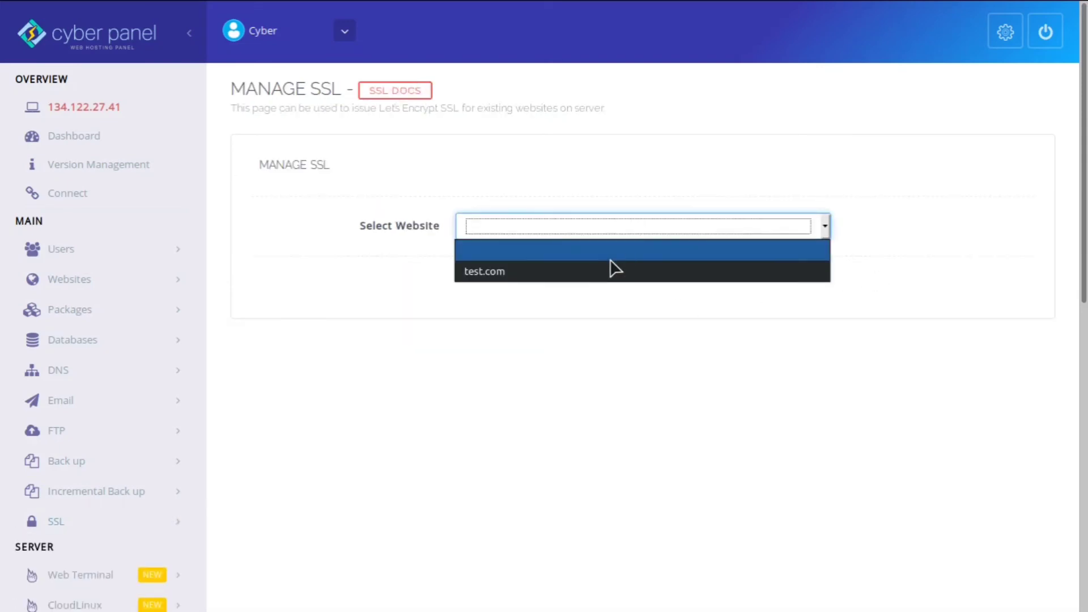
{"action": "left_click", "coordinate": [614, 276]}
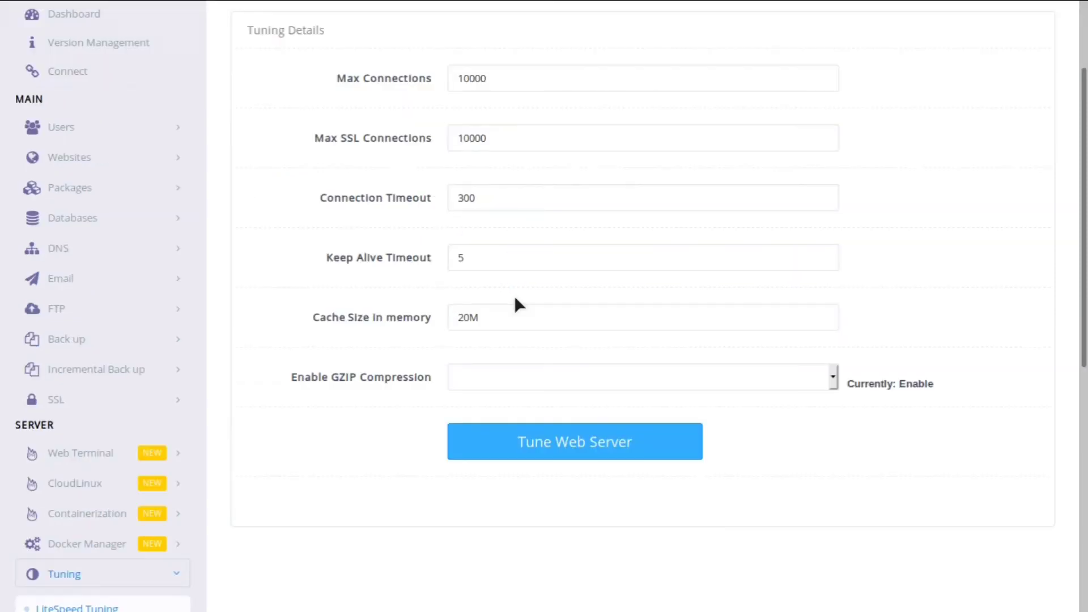
{"action": "scroll", "coordinate": [516, 298], "scroll_direction": "up", "scroll_amount": 3}
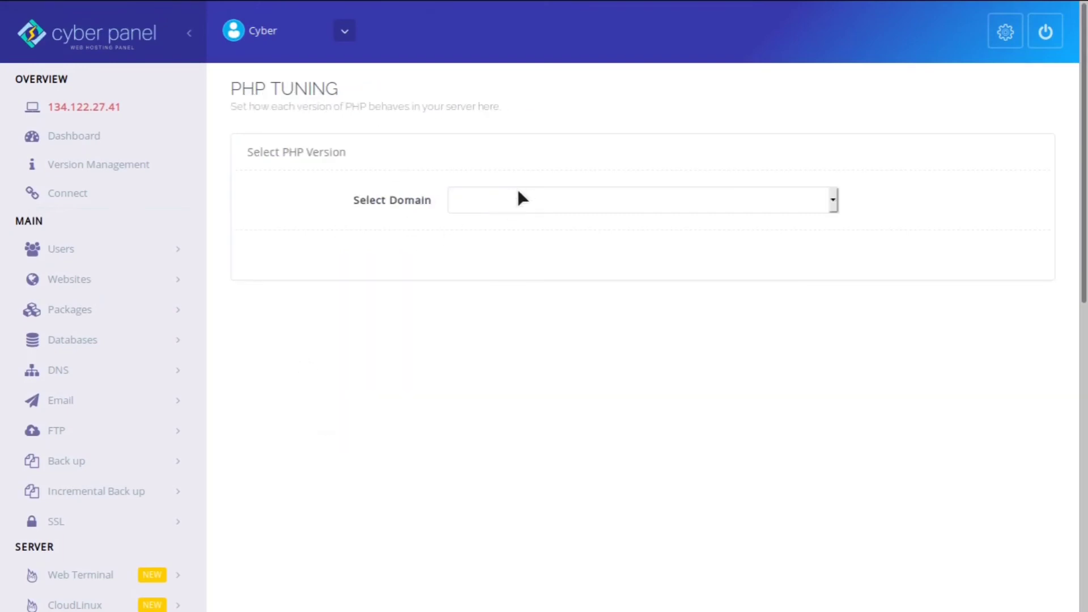
- Load test.com's PHP tuning values and scroll through the fields
{"action": "left_click", "coordinate": [517, 199]}
{"action": "left_click", "coordinate": [482, 248]}
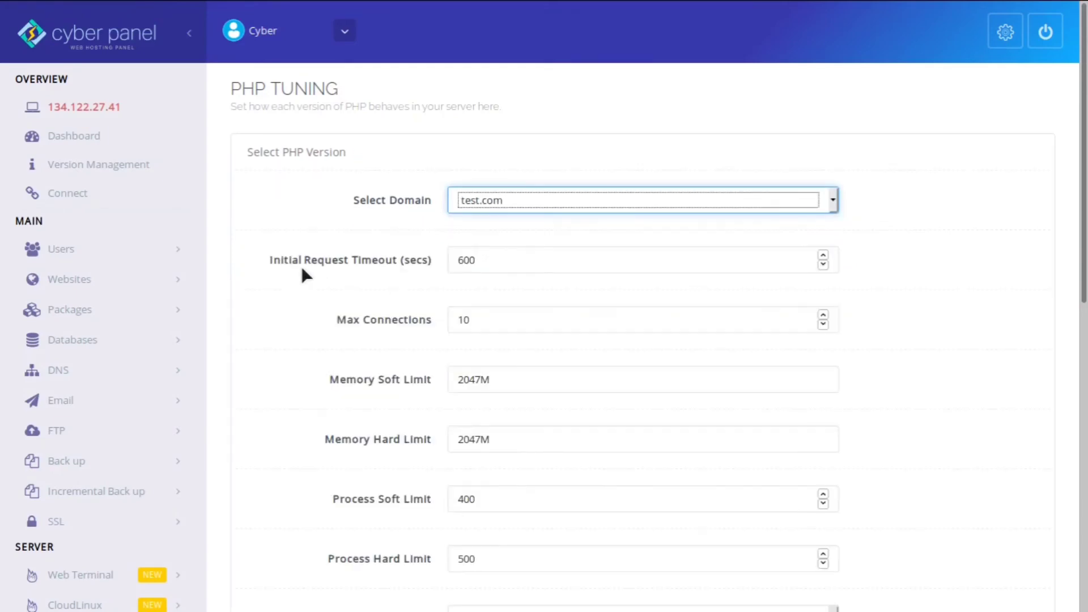
{"action": "scroll", "coordinate": [302, 269], "scroll_direction": "down", "scroll_amount": 2}
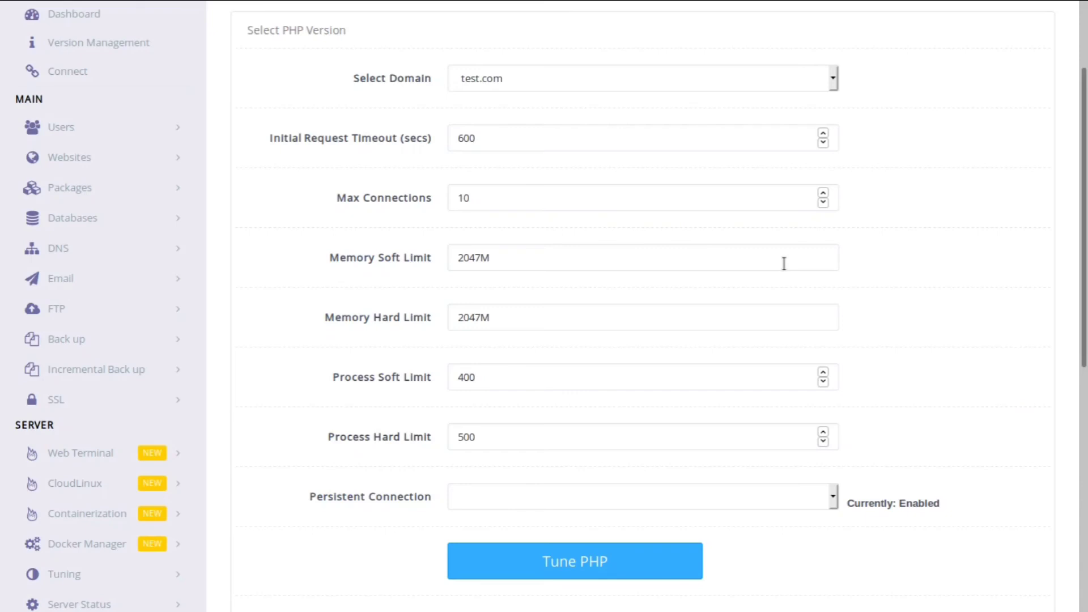
{"action": "scroll", "coordinate": [784, 263], "scroll_direction": "down", "scroll_amount": 8}
{"action": "scroll", "coordinate": [783, 263], "scroll_direction": "up", "scroll_amount": 10}
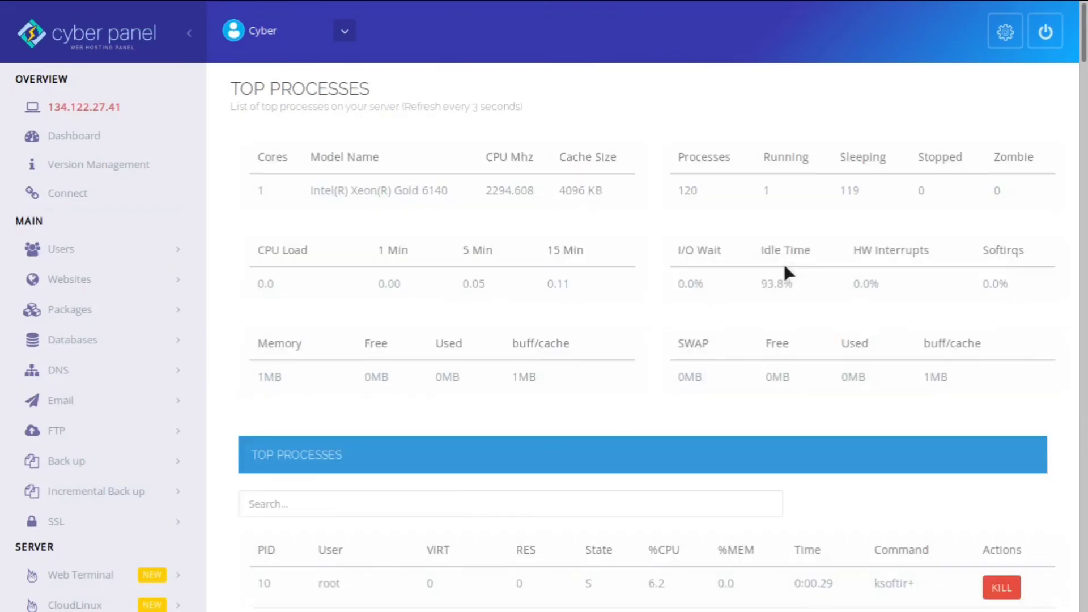
- Scroll through the Top Processes list to review the server's running processes
{"action": "scroll", "coordinate": [785, 267], "scroll_direction": "down", "scroll_amount": 7}
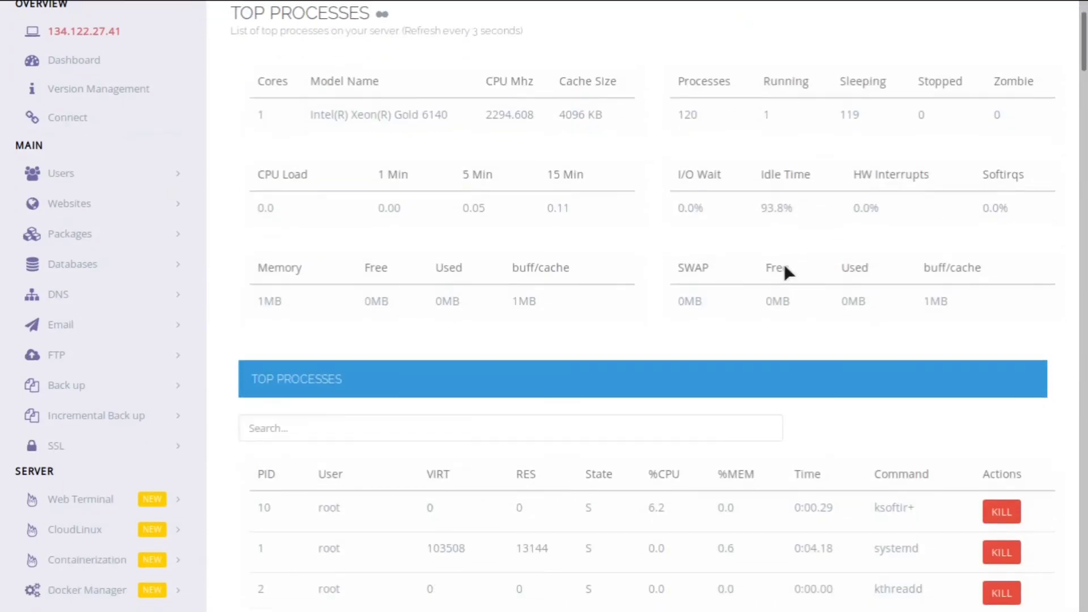
{"action": "scroll", "coordinate": [784, 263], "scroll_direction": "up", "scroll_amount": 7}
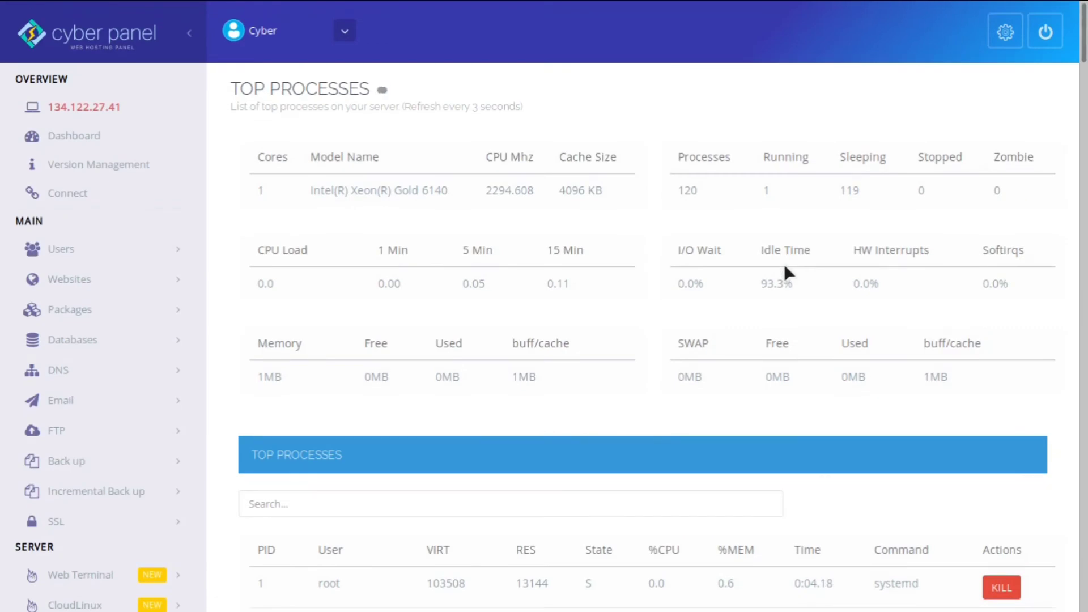
{"action": "scroll", "coordinate": [783, 263], "scroll_direction": "down", "scroll_amount": 15}
{"action": "scroll", "coordinate": [785, 267], "scroll_direction": "down", "scroll_amount": 12}
{"action": "scroll", "coordinate": [784, 266], "scroll_direction": "up", "scroll_amount": 20}
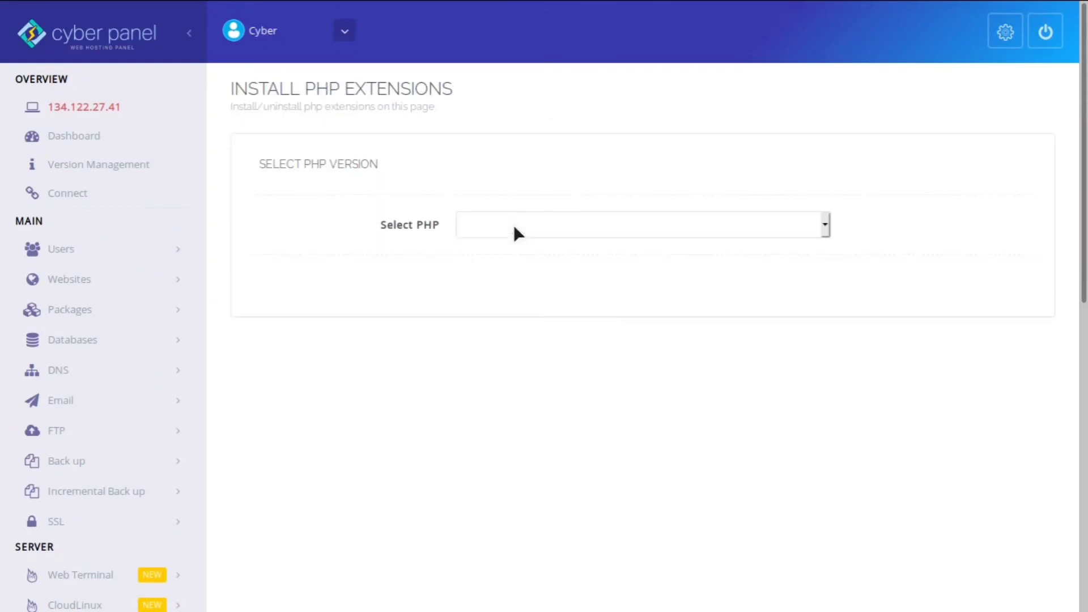
- List the available extensions for PHP 7.4
{"action": "left_click", "coordinate": [513, 224]}
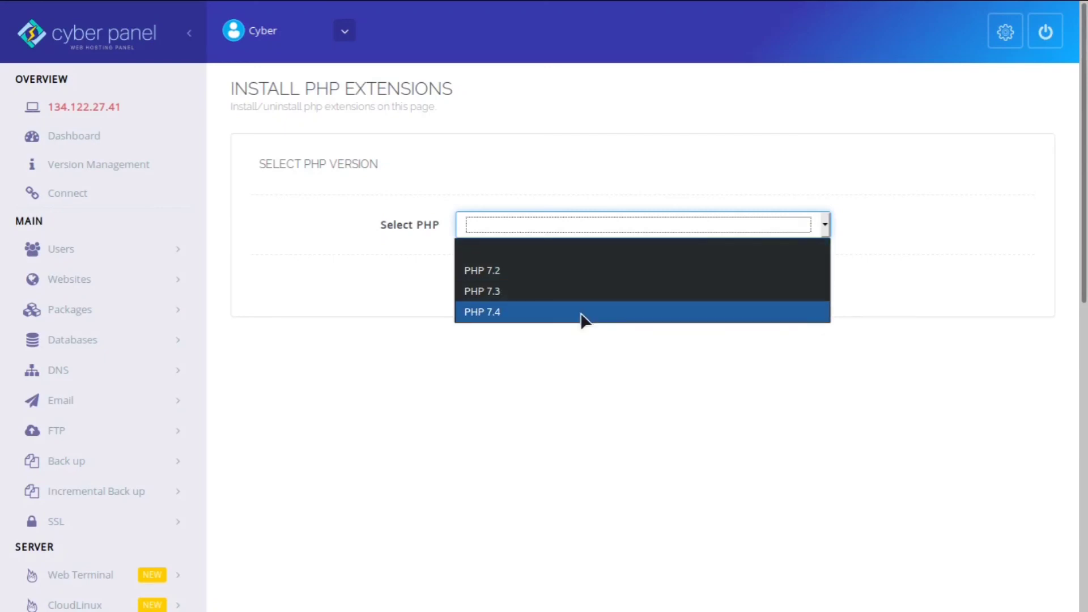
{"action": "left_click", "coordinate": [581, 311]}
{"action": "scroll", "coordinate": [580, 312], "scroll_direction": "down", "scroll_amount": 15}
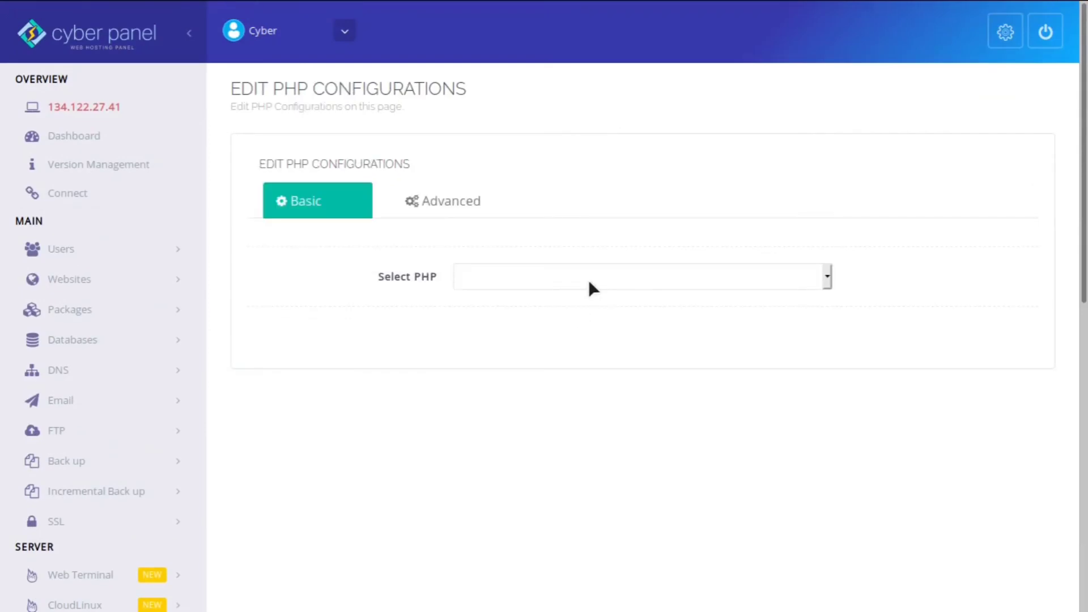
- Load PHP 7.4's configuration and review its Basic settings
{"action": "left_click", "coordinate": [588, 279]}
{"action": "left_click", "coordinate": [520, 365]}
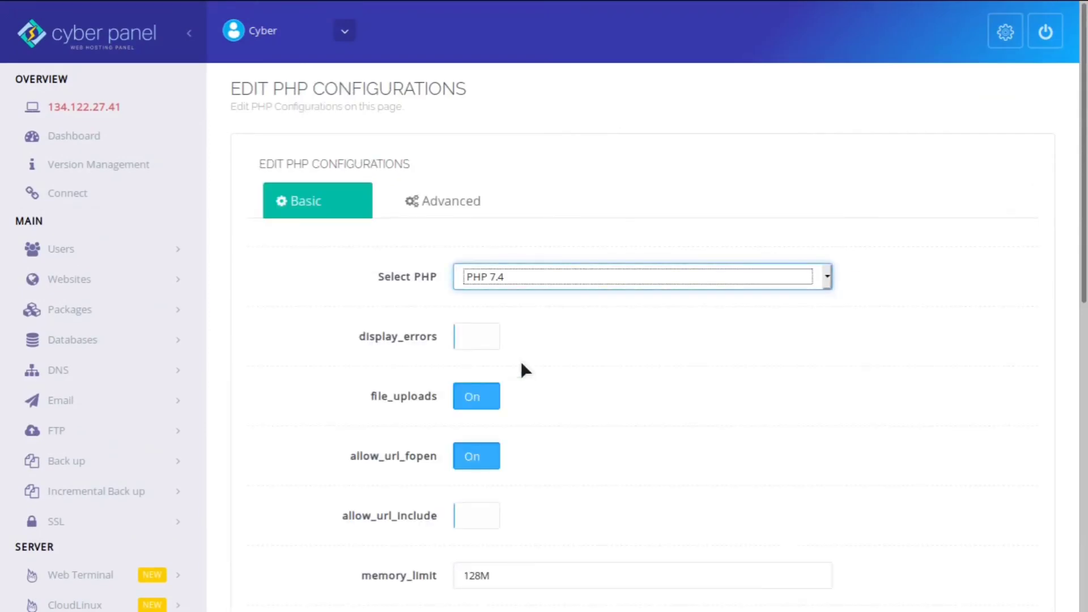
{"action": "left_click", "coordinate": [328, 359]}
{"action": "scroll", "coordinate": [328, 359], "scroll_direction": "down", "scroll_amount": 3}
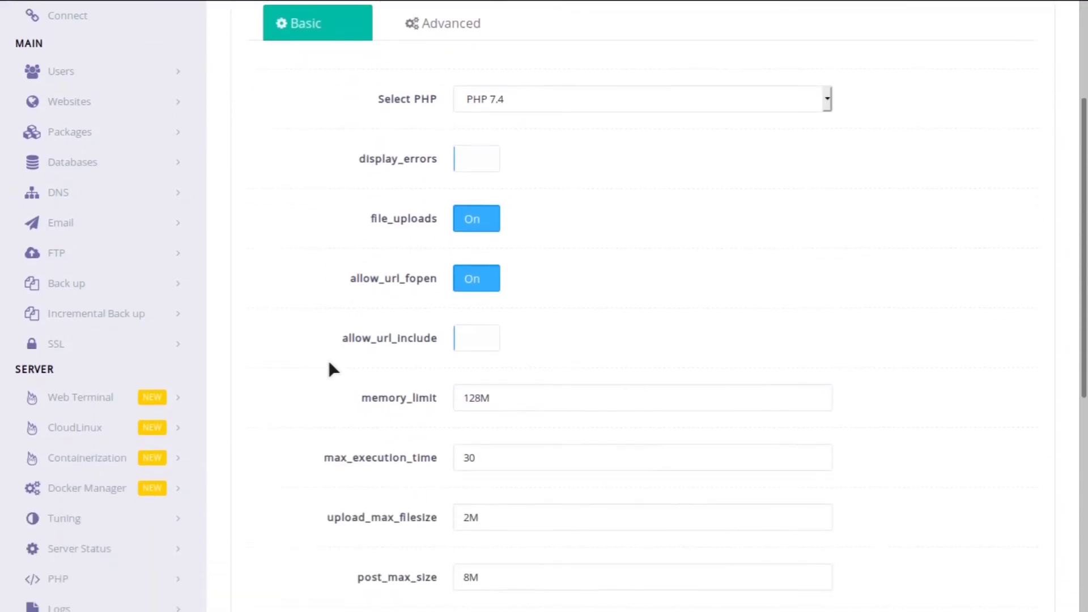
{"action": "scroll", "coordinate": [328, 359], "scroll_direction": "down", "scroll_amount": 1}
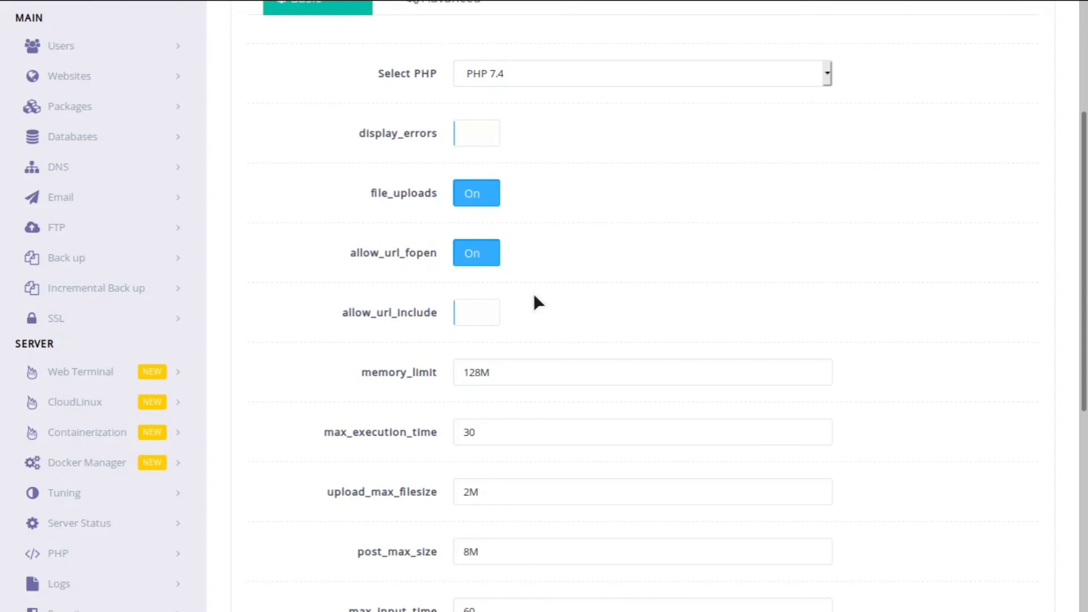
{"action": "scroll", "coordinate": [535, 302], "scroll_direction": "down", "scroll_amount": 2}
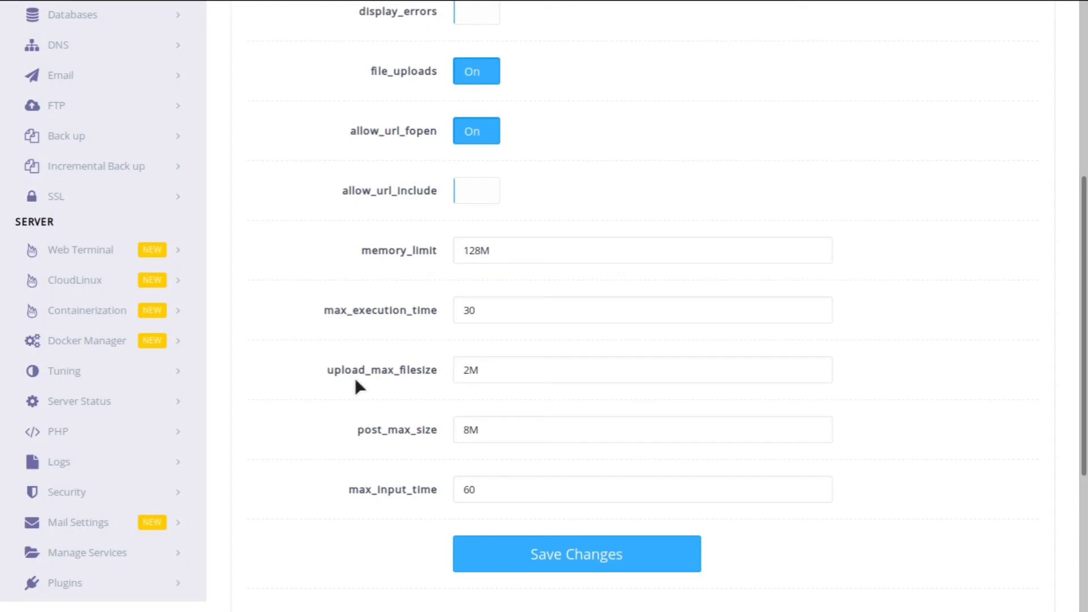
{"action": "scroll", "coordinate": [355, 381], "scroll_direction": "up", "scroll_amount": 5}
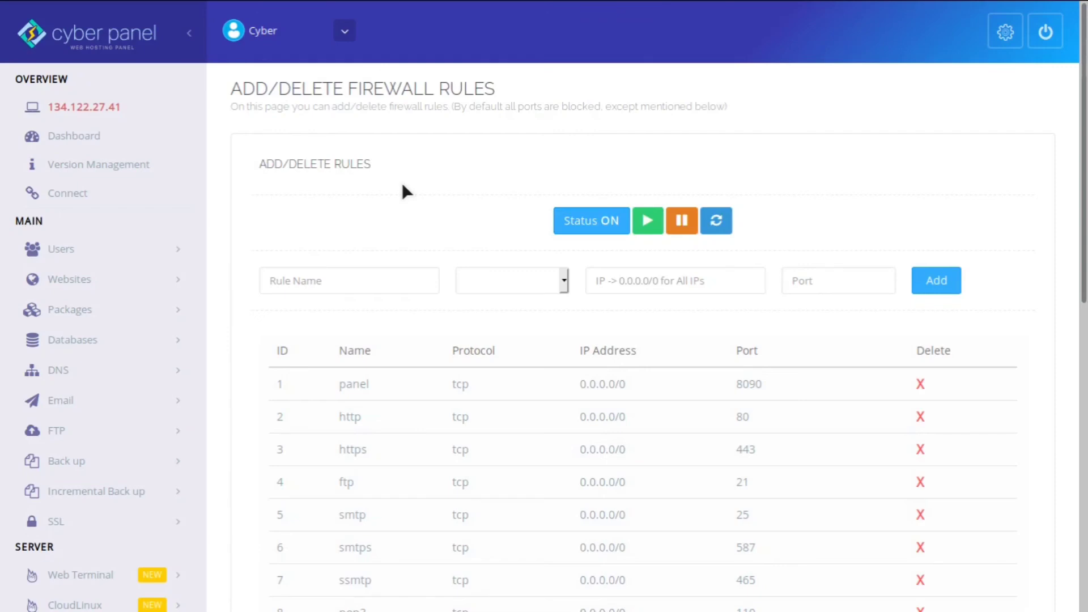
- Scroll down the Add/Delete Firewall Rules table and back up to review every rule
{"action": "scroll", "coordinate": [402, 190], "scroll_direction": "down", "scroll_amount": 10}
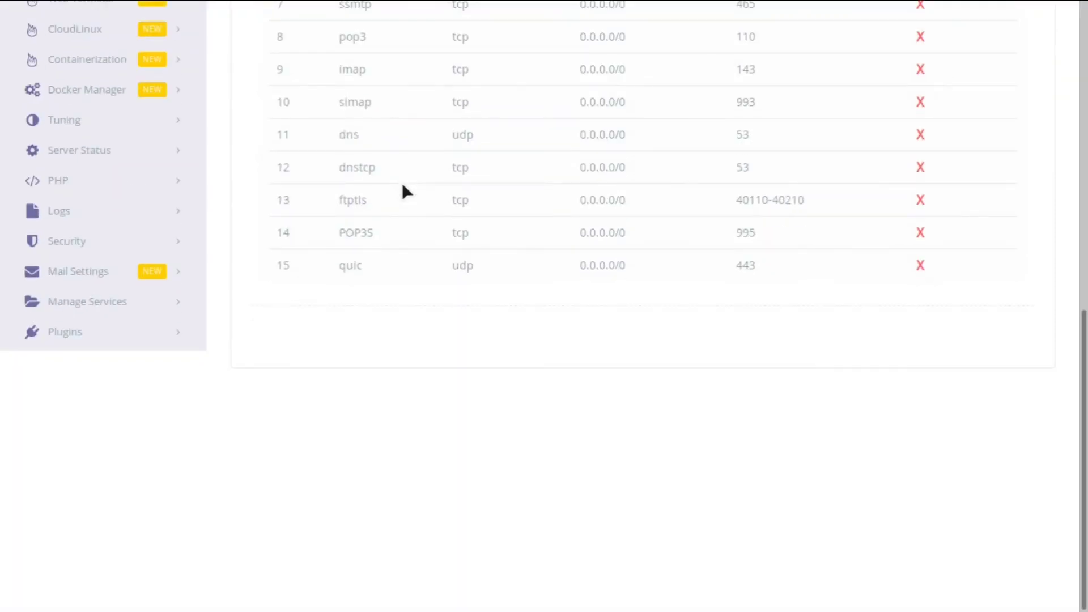
{"action": "scroll", "coordinate": [402, 190], "scroll_direction": "up", "scroll_amount": 10}
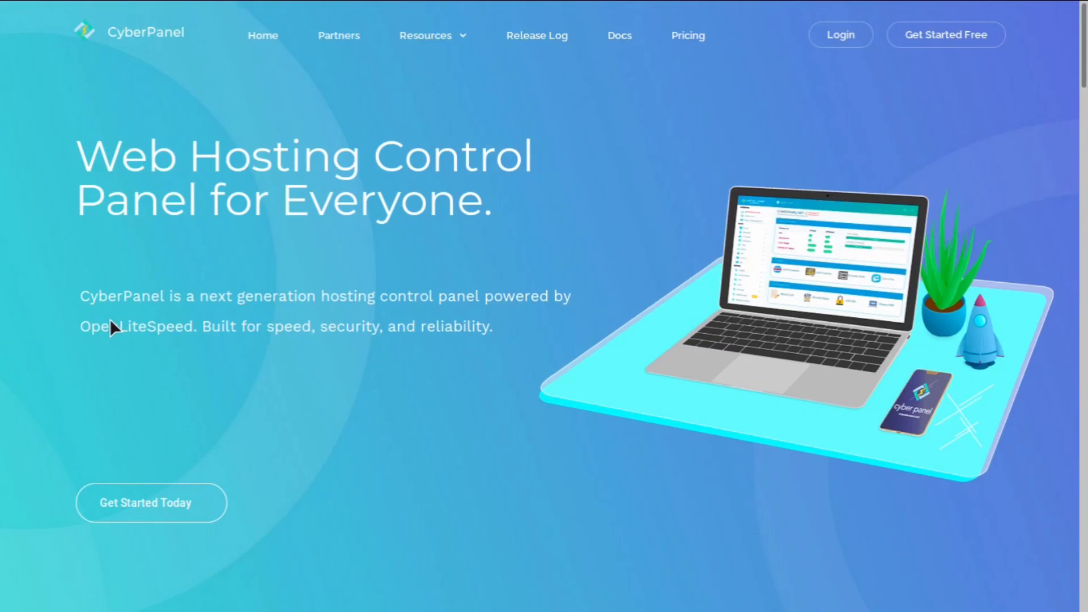
{"action": "scroll", "coordinate": [111, 321], "scroll_direction": "down", "scroll_amount": 20}
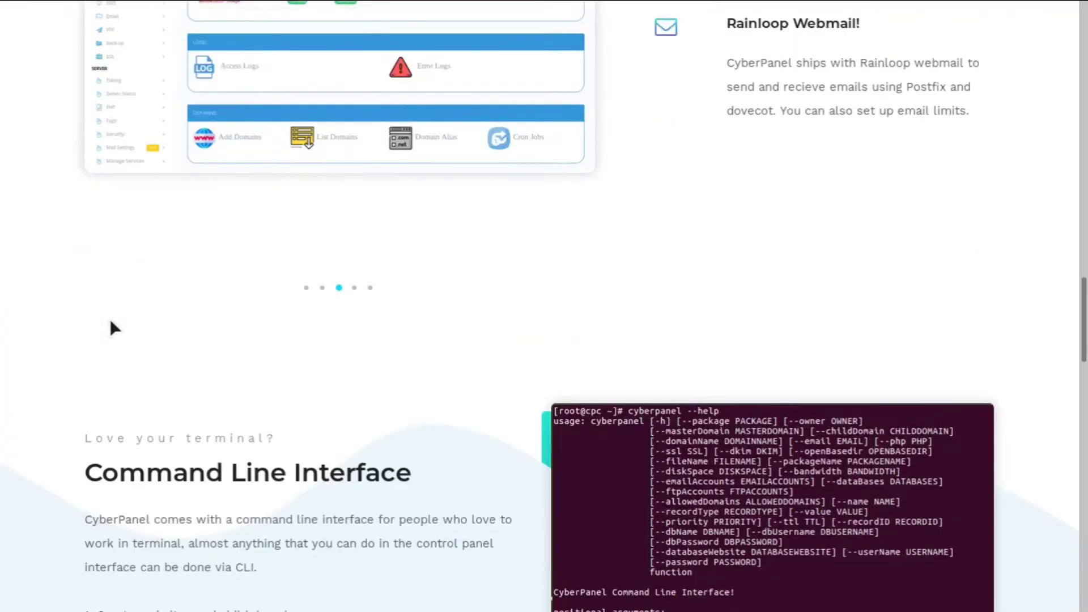
{"action": "scroll", "coordinate": [111, 321], "scroll_direction": "down", "scroll_amount": 10}
{"action": "scroll", "coordinate": [111, 321], "scroll_direction": "down", "scroll_amount": 12}
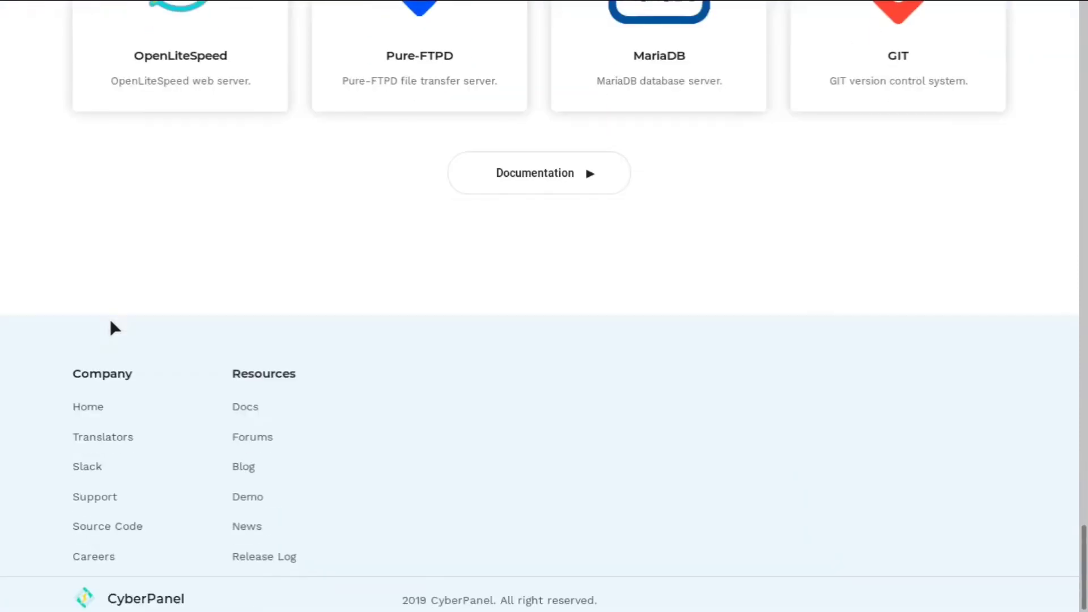
{"action": "scroll", "coordinate": [111, 321], "scroll_direction": "up", "scroll_amount": 20}
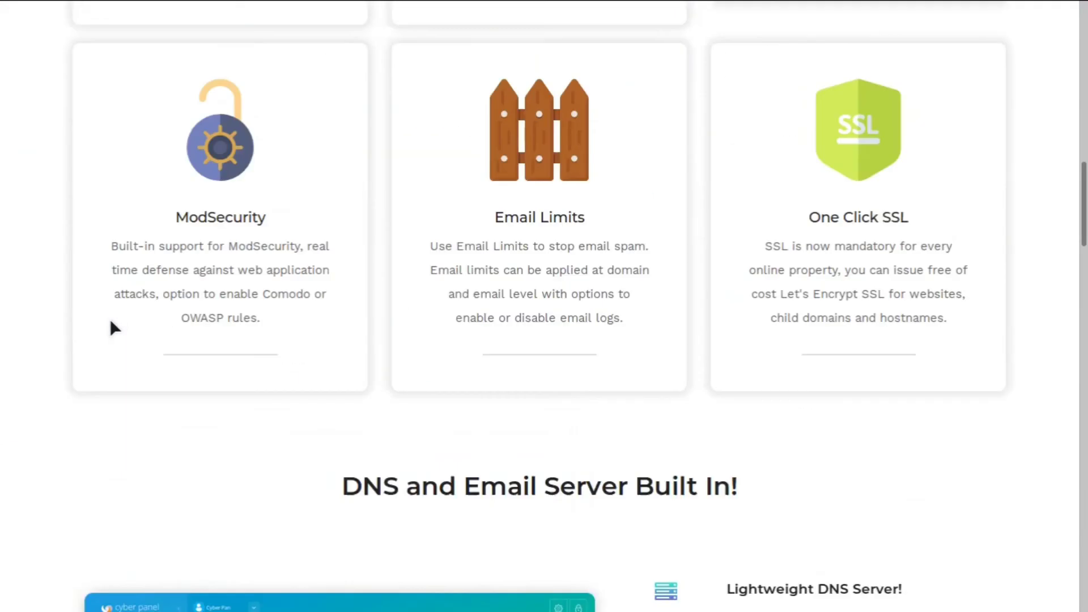
{"action": "scroll", "coordinate": [111, 321], "scroll_direction": "up", "scroll_amount": 15}
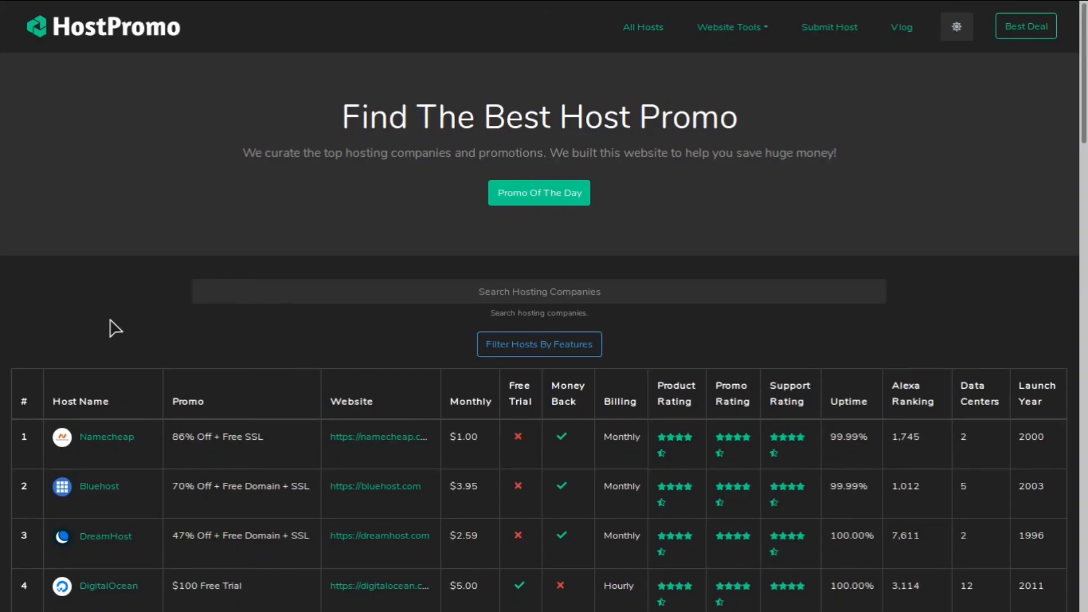
{"action": "scroll", "coordinate": [115, 328], "scroll_direction": "down", "scroll_amount": 20}
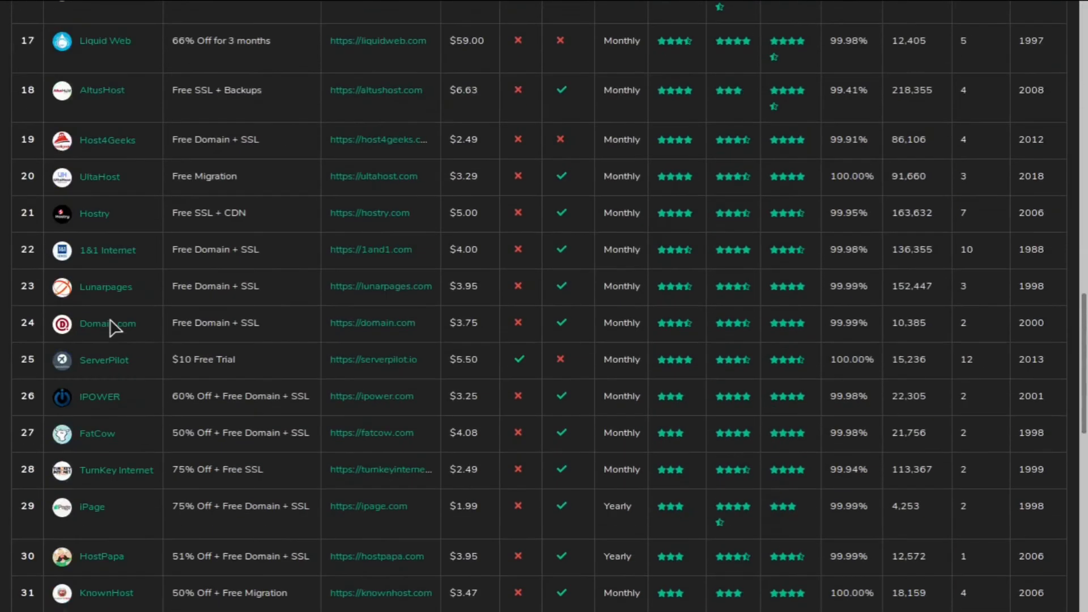
{"action": "scroll", "coordinate": [115, 328], "scroll_direction": "up", "scroll_amount": 20}
{"action": "scroll", "coordinate": [112, 328], "scroll_direction": "up", "scroll_amount": 3}
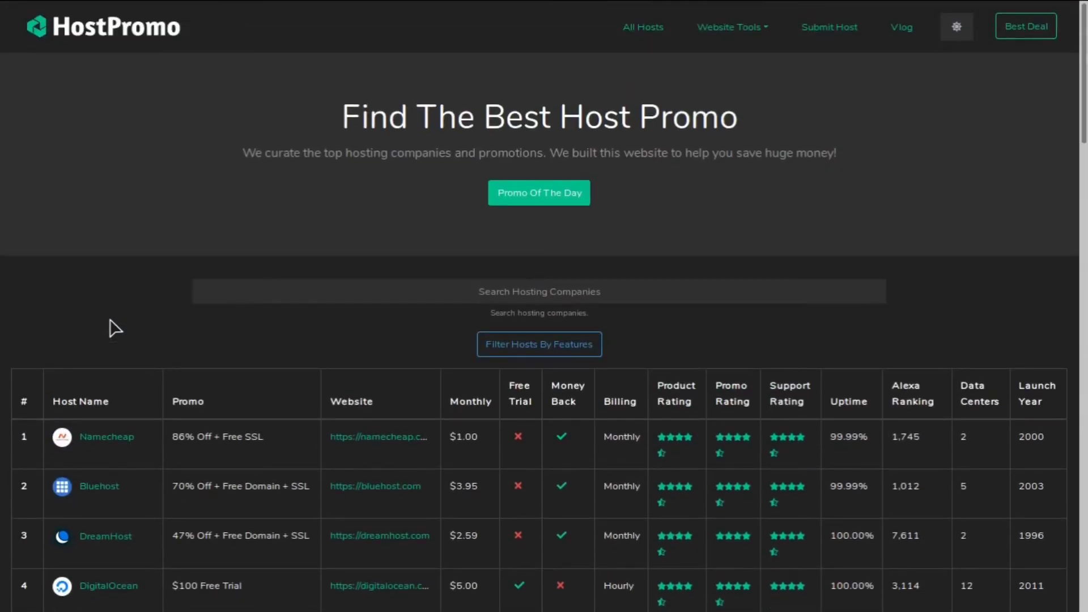